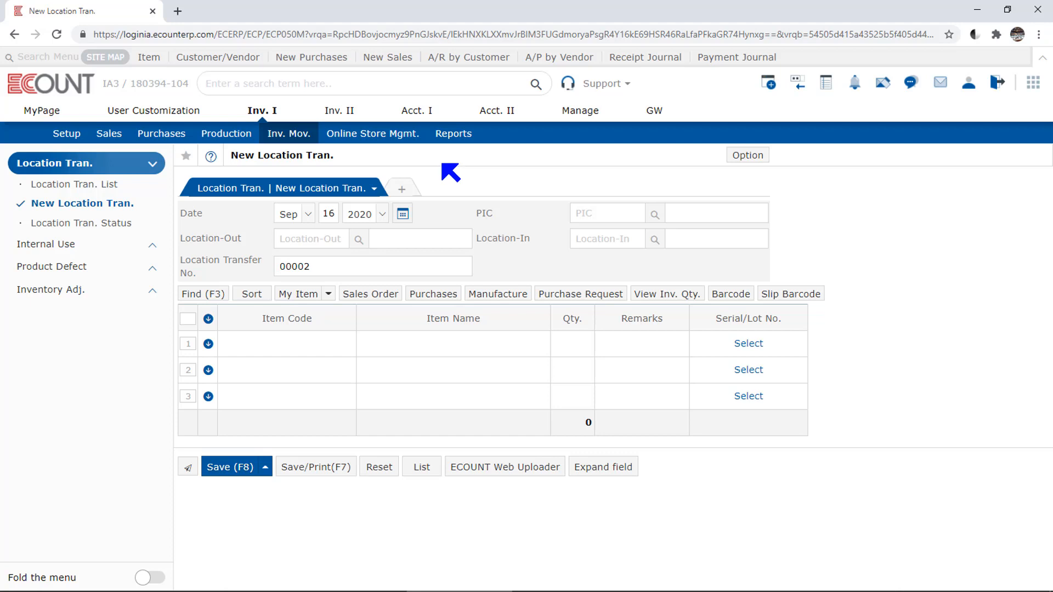
Step: Open the ECOUNT Web Uploader for location transfers, check its data table and close it without saving
left_click(499, 472)
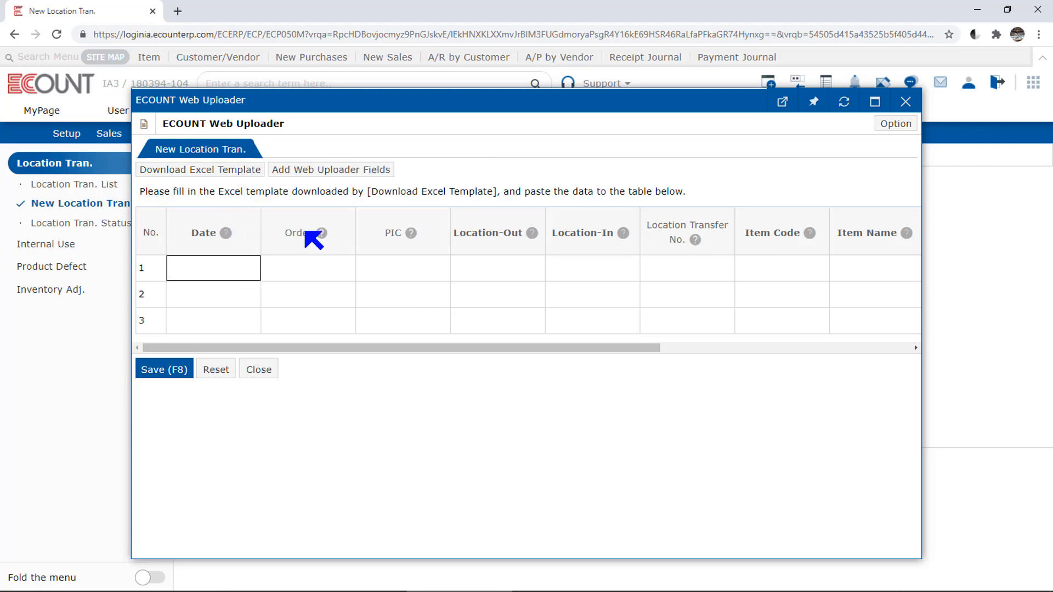
mouse_move(409, 235)
left_click(212, 274)
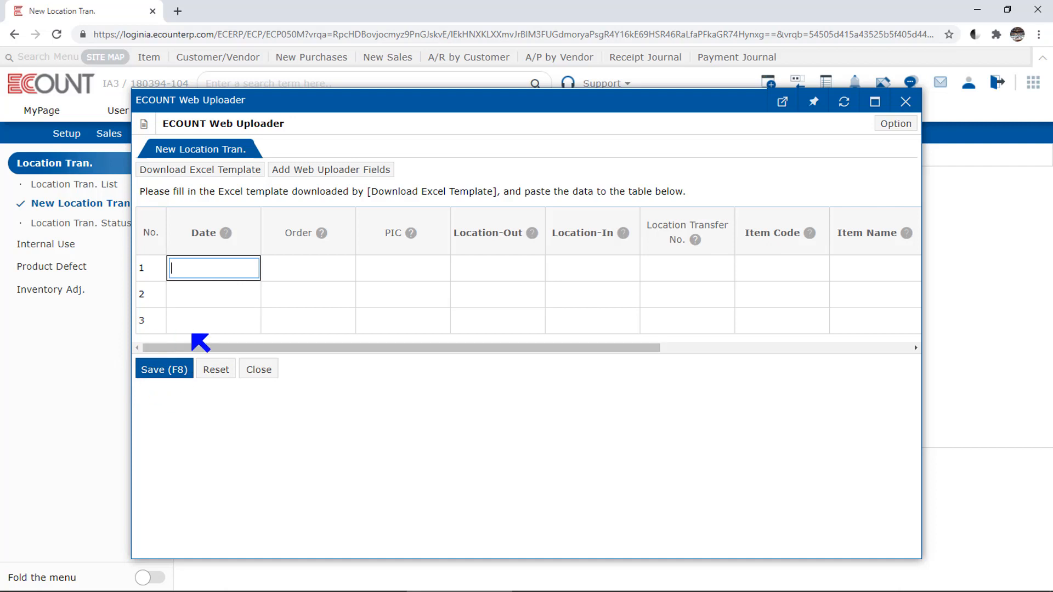
left_click(165, 396)
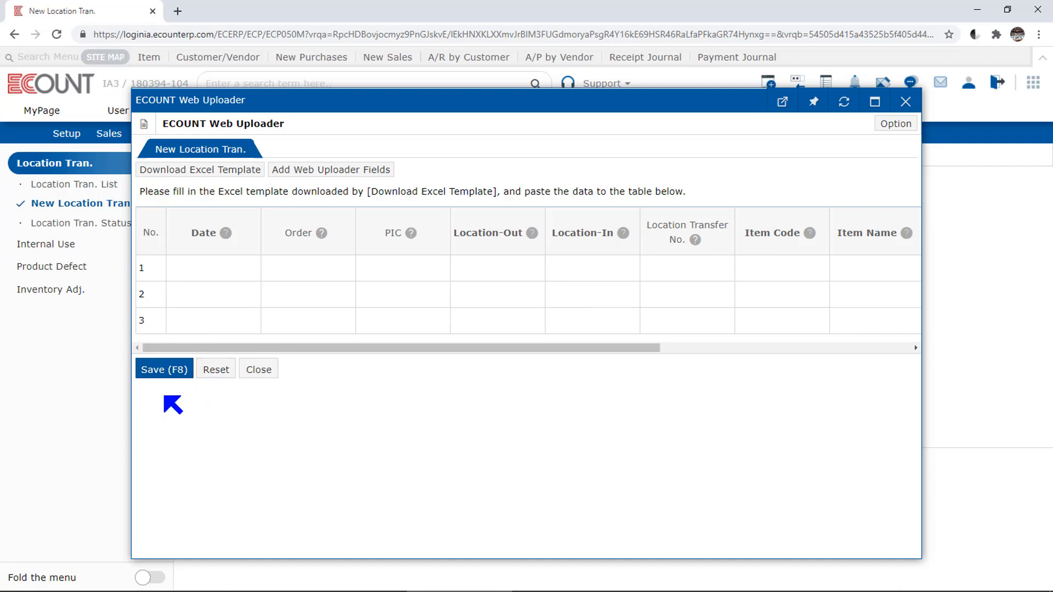
left_click(262, 371)
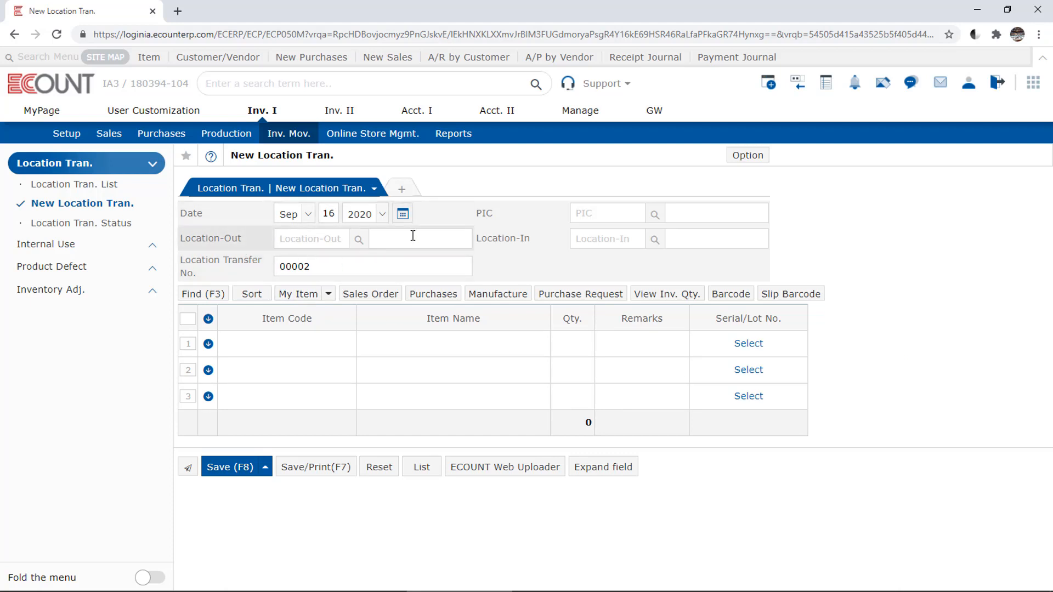
Step: Check the calendar for the transfer date, keep the date, and fill in the PIC by searching for the employee's name
left_click(404, 216)
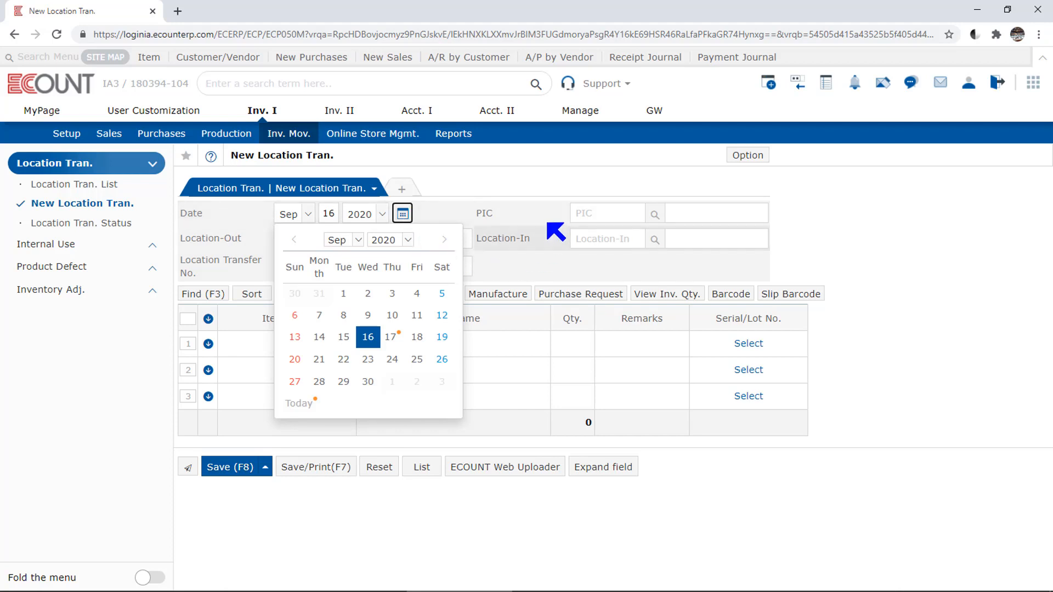
left_click(555, 222)
left_click(608, 213)
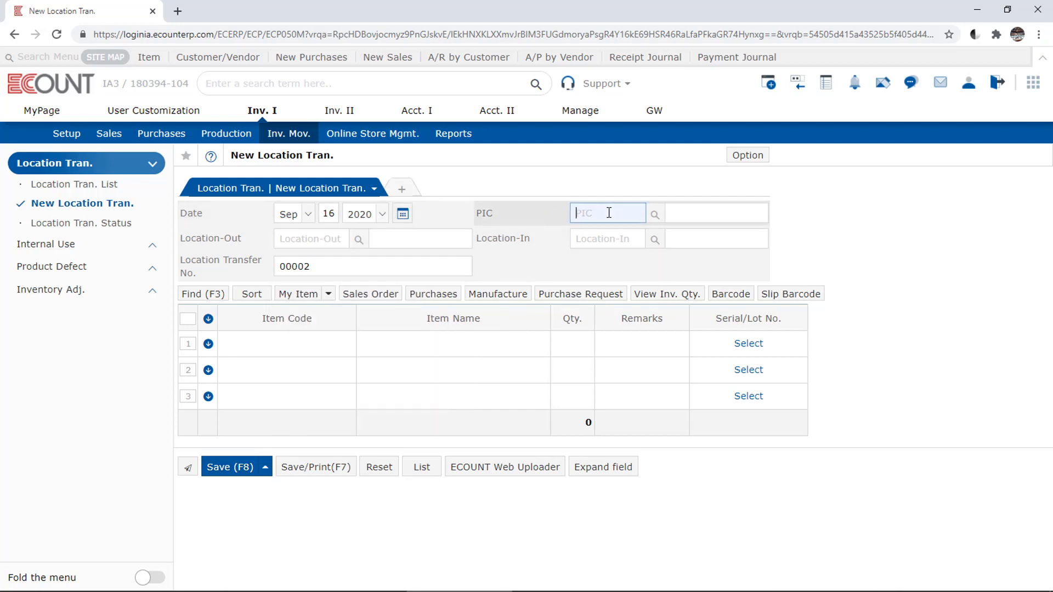
type("sam")
key("Return")
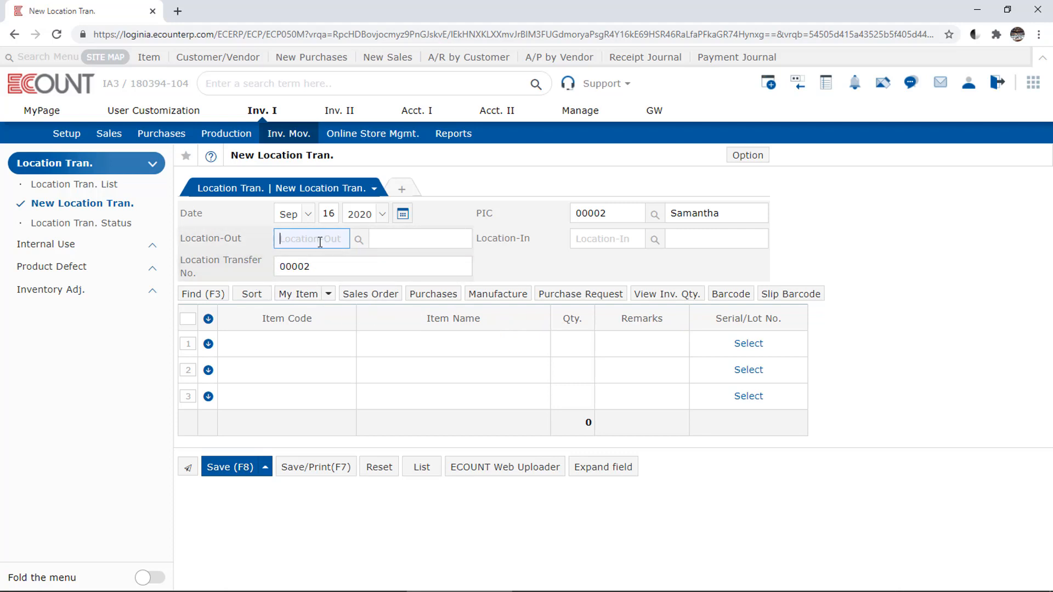
Step: Set Location-Out to KR W/H by searching for "kr" and Location-In to code 100, Headquarter W/H
type("kr")
key("Return")
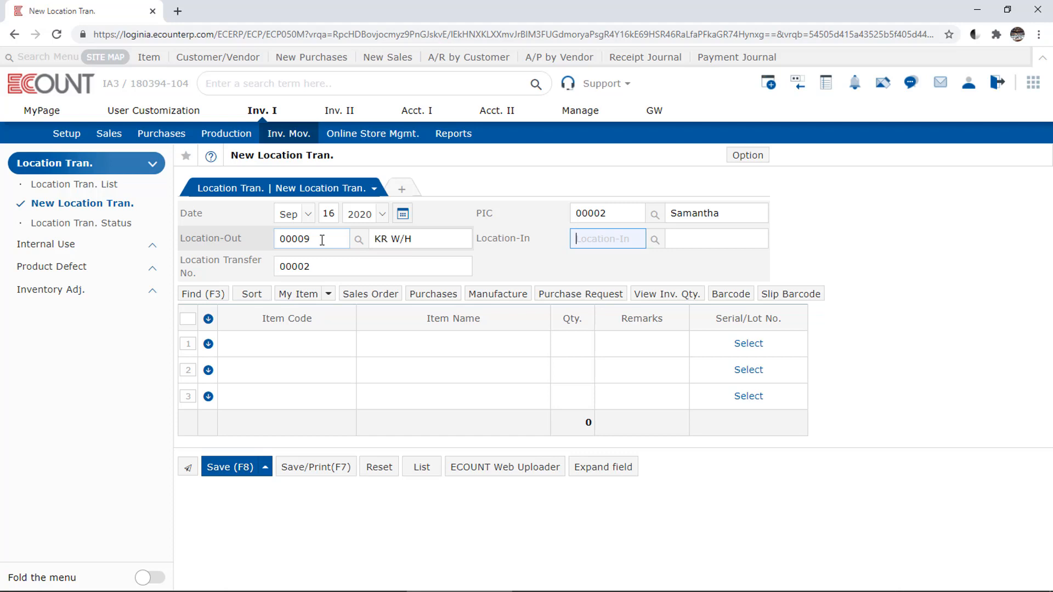
left_click(537, 242)
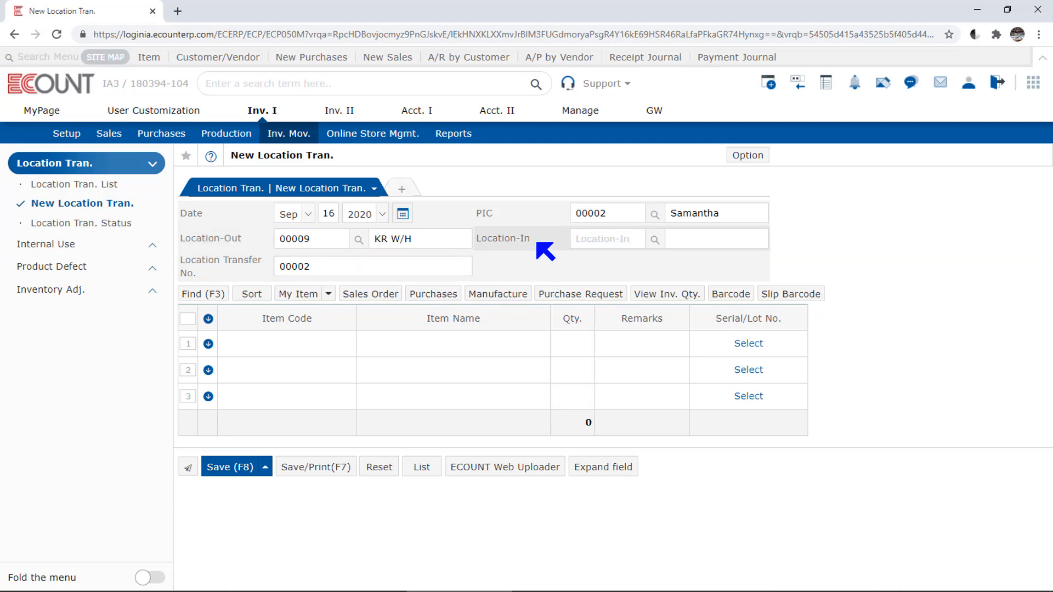
left_click(615, 241)
type("100")
key("Return")
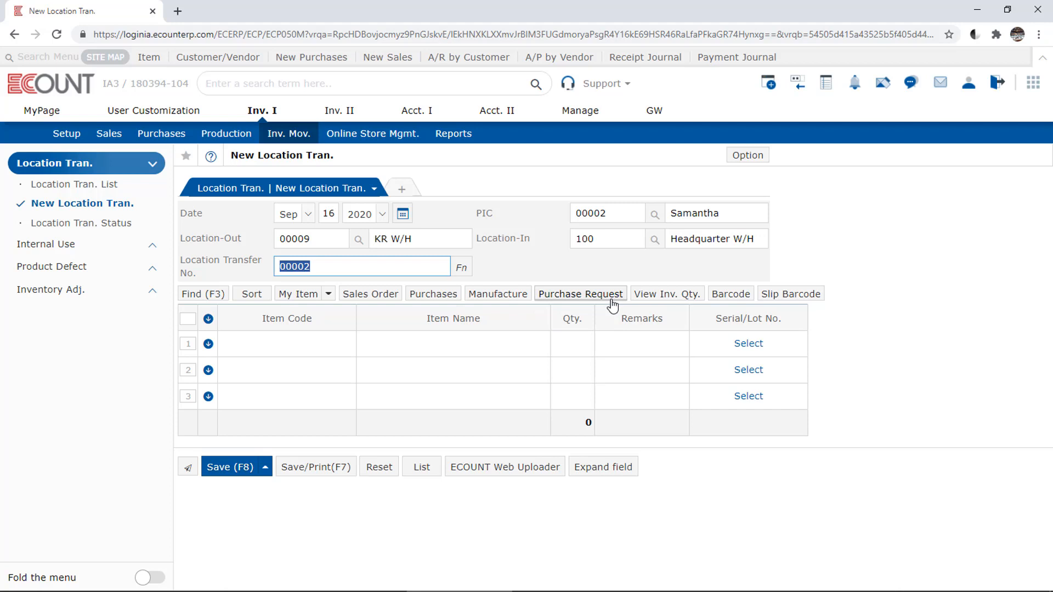
Step: Load the first Day Cafe sales order, dated 09/13/2020, into the location transfer, then reset the form
left_click(371, 295)
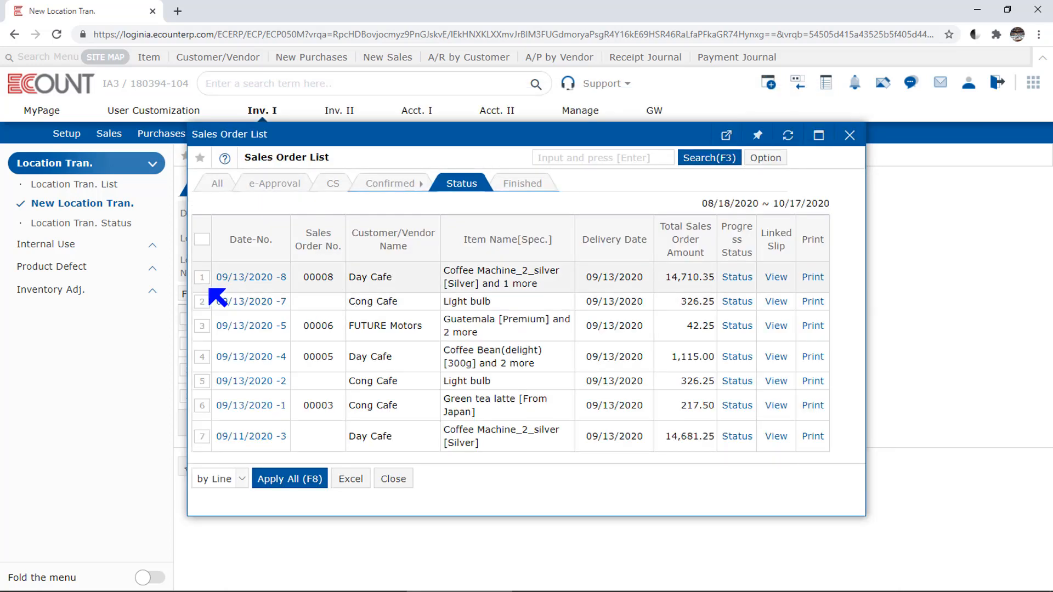
left_click(202, 279)
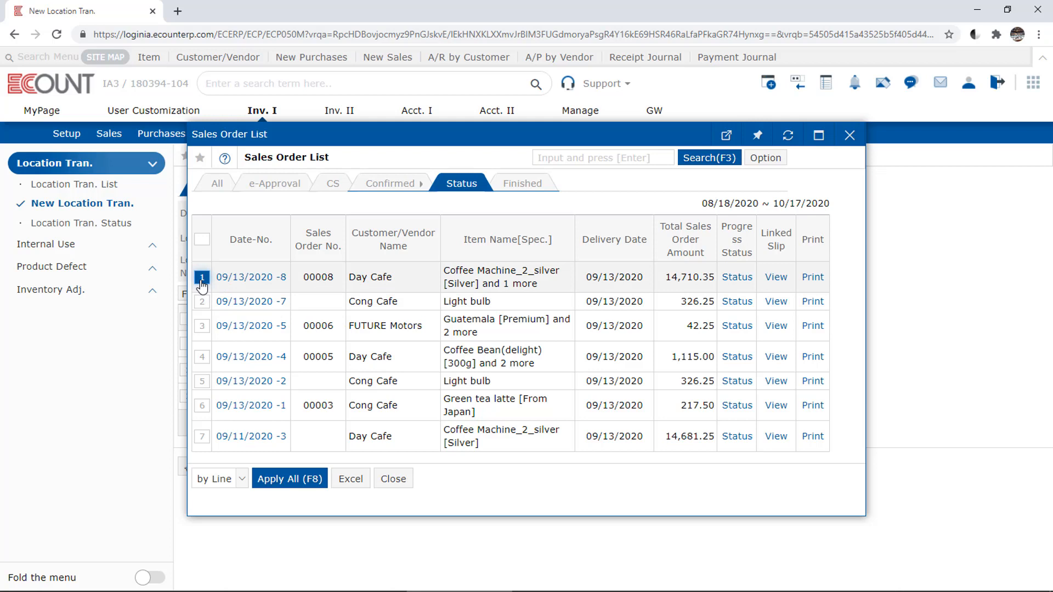
left_click(311, 481)
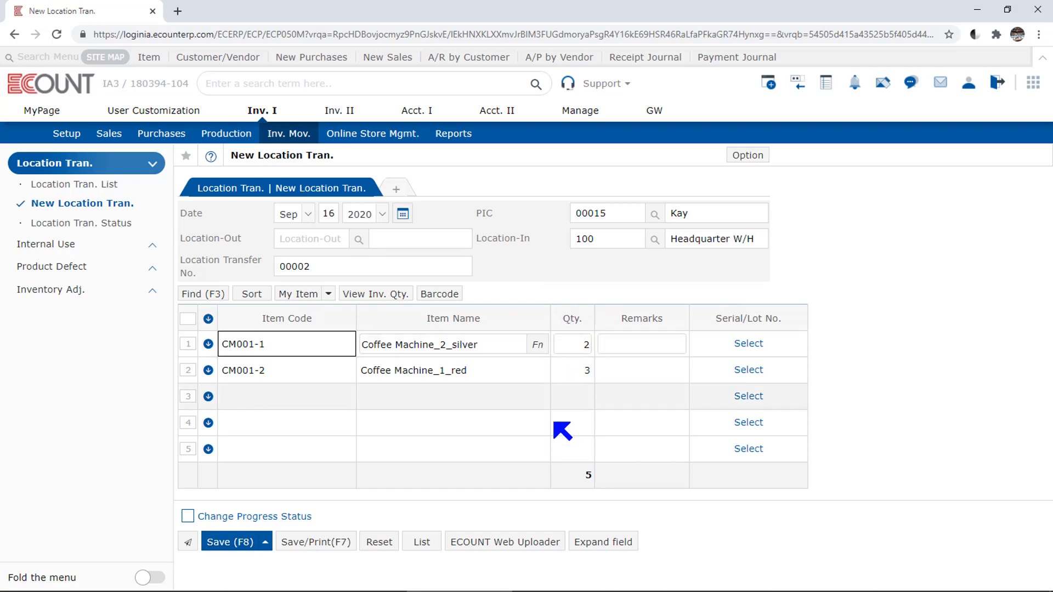
left_click(371, 550)
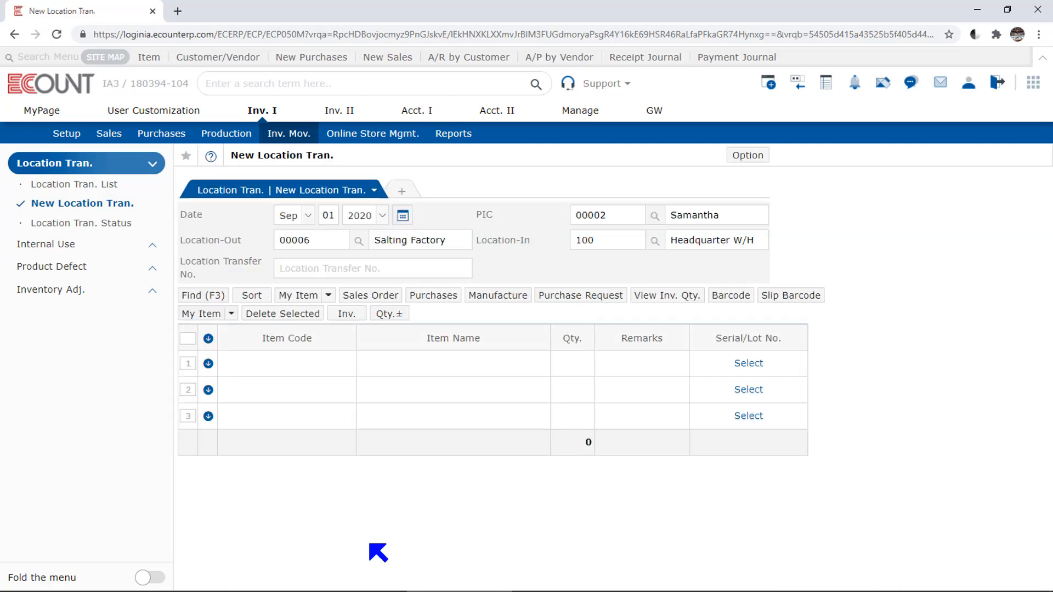
left_click(370, 544)
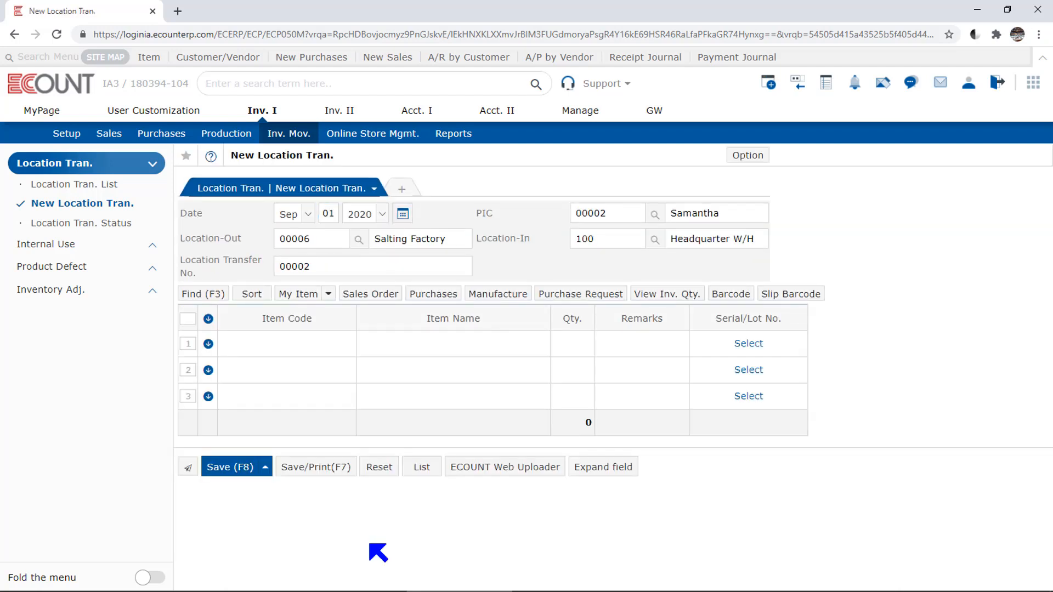
Step: Load Eco Trading's Green tea latte purchase of 09/07/2020 into the location transfer, then reset the form
left_click(457, 296)
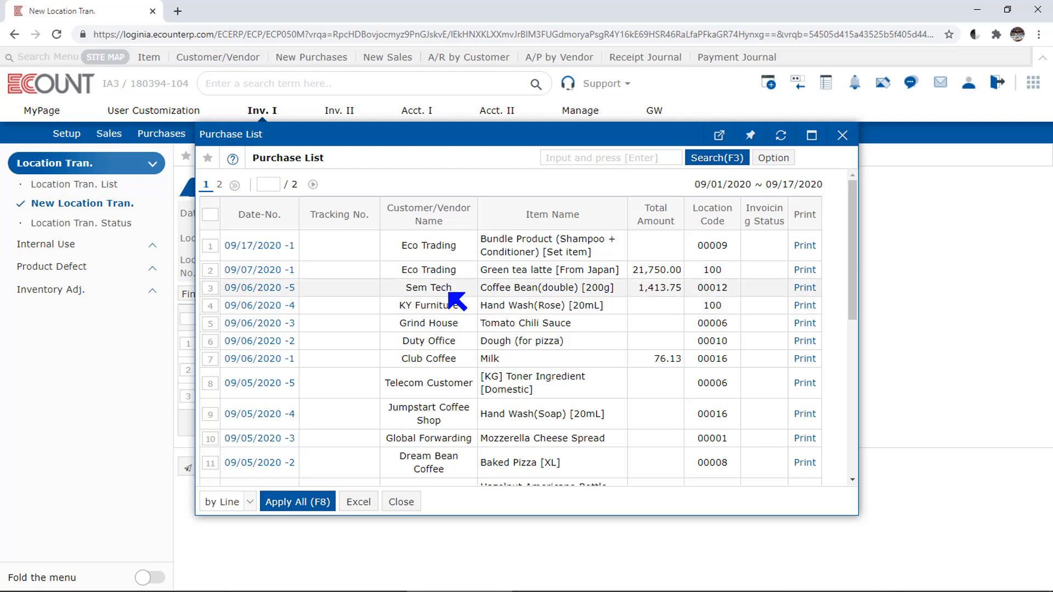
left_click(210, 277)
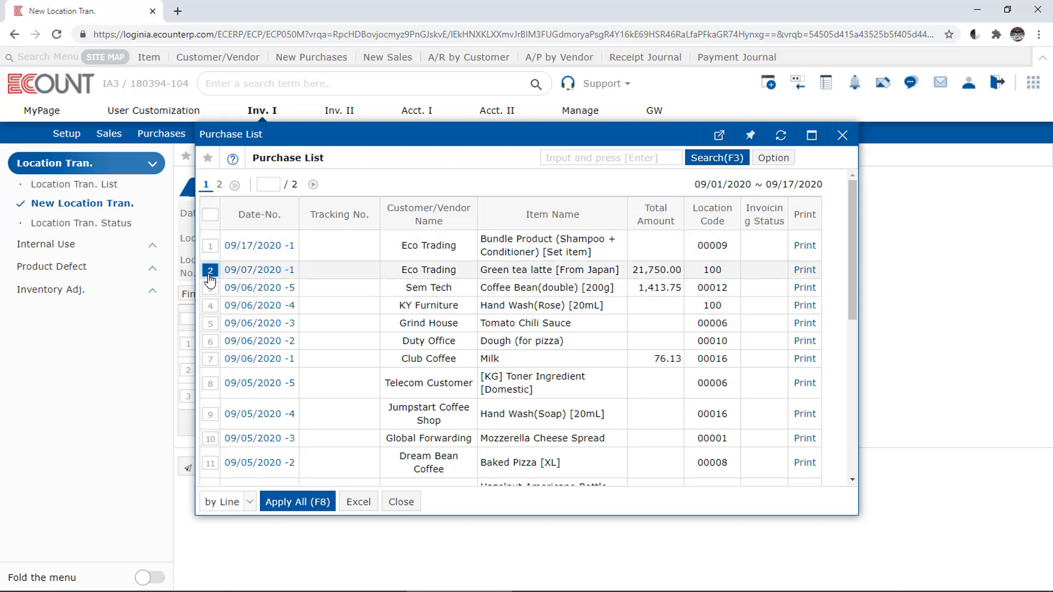
left_click(297, 502)
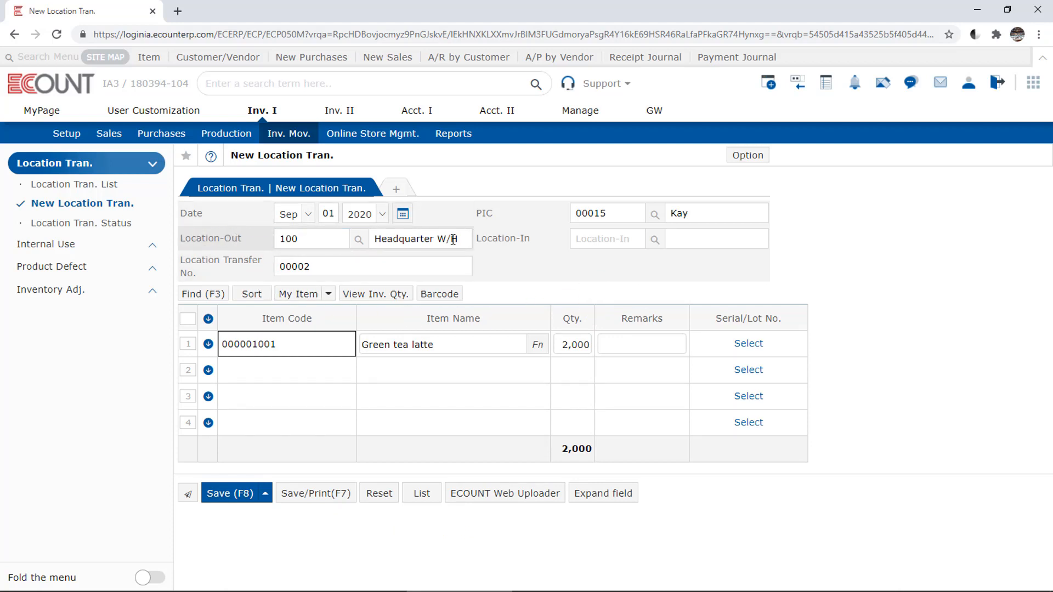
left_click(634, 242)
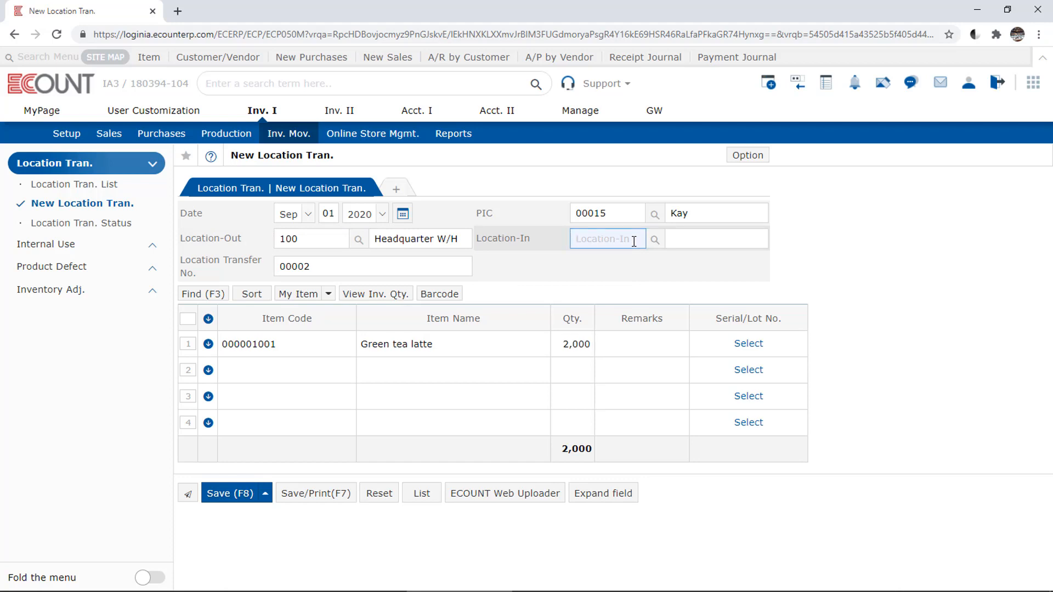
left_click(550, 255)
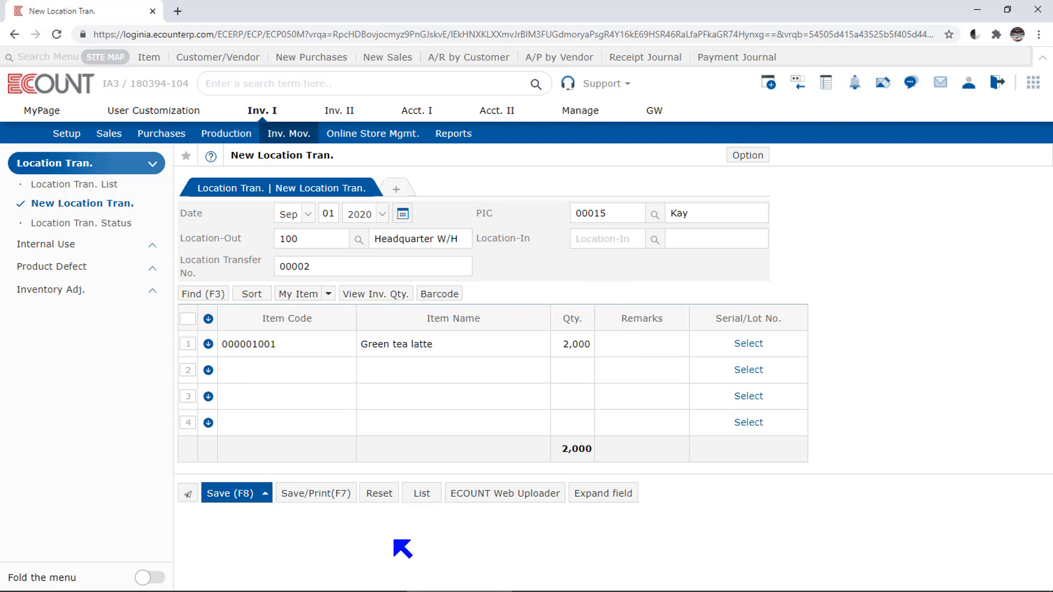
left_click(373, 496)
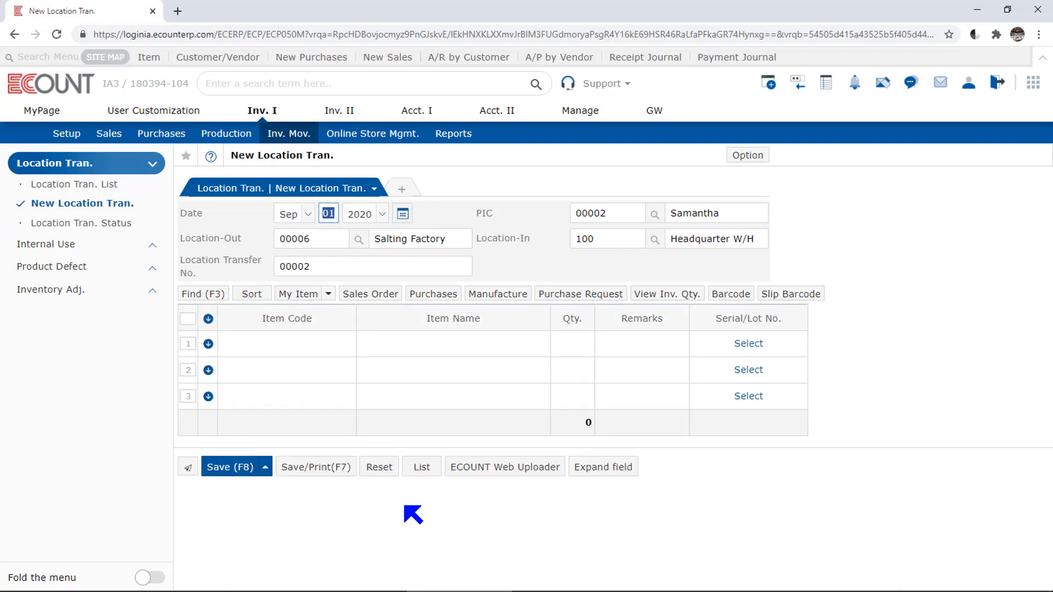
Step: Load the Beef Barbecue Pizza goods receipt of 08/31/2020 into the location transfer, then reset the form
left_click(509, 296)
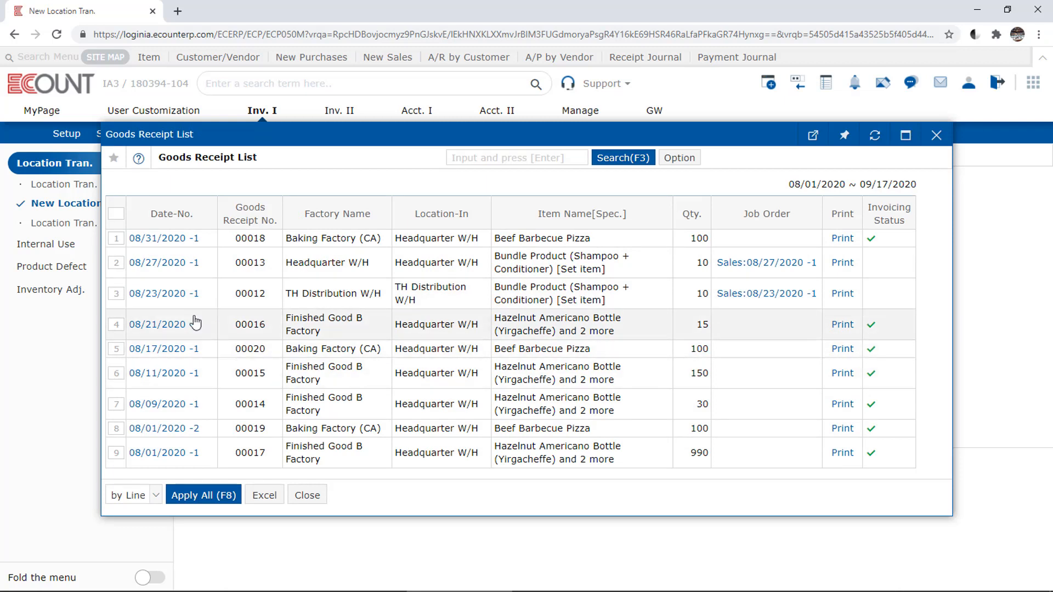
left_click(121, 240)
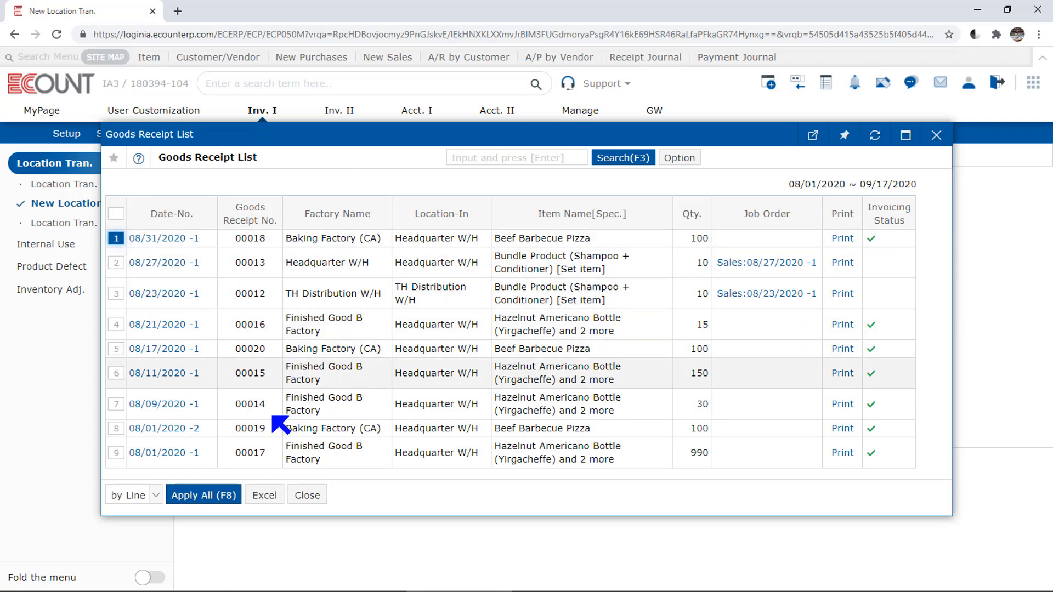
left_click(219, 495)
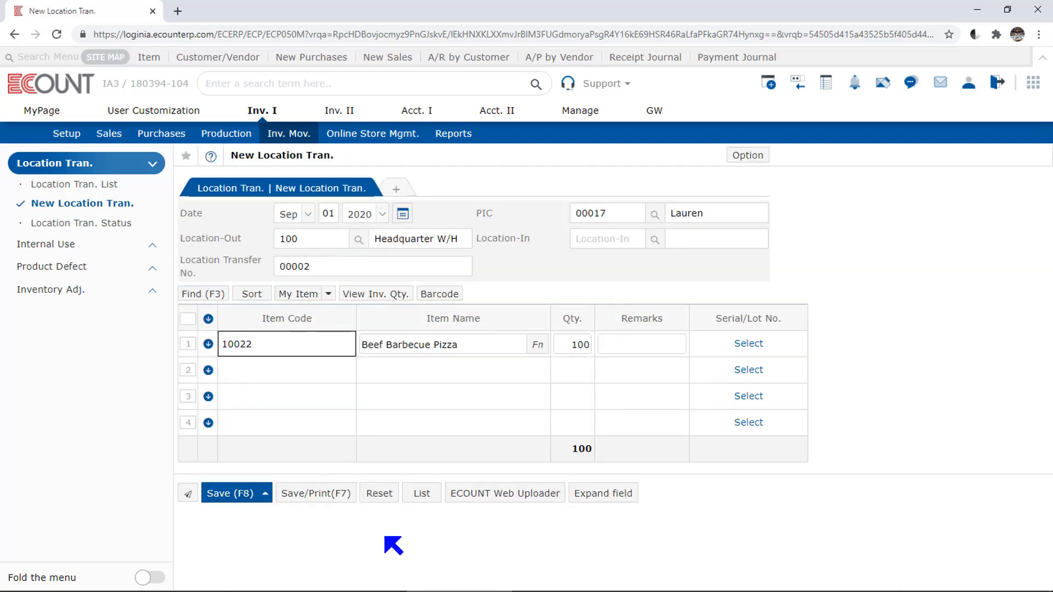
left_click(747, 472)
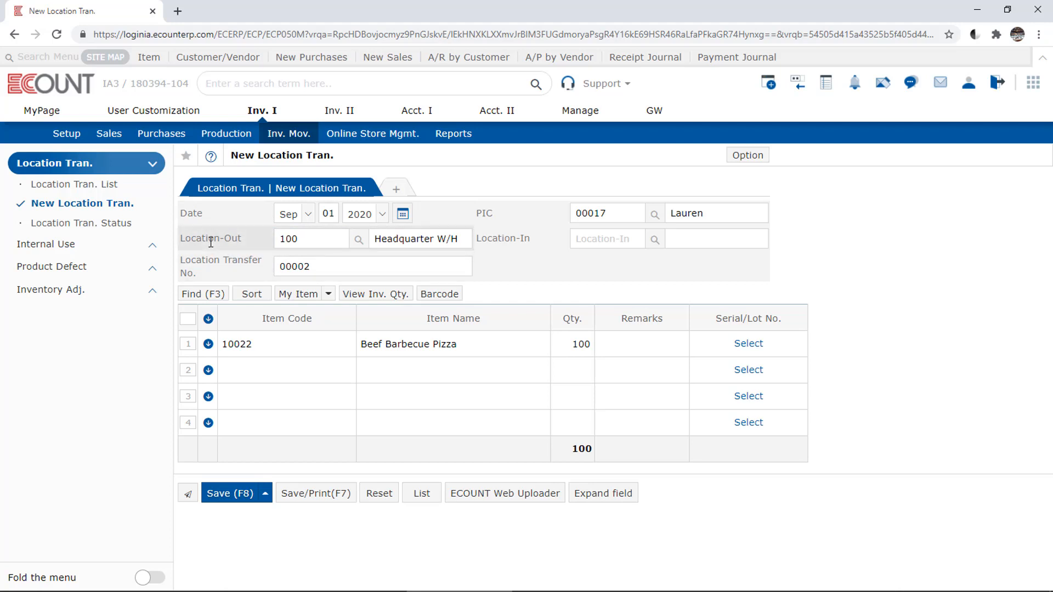
left_click(617, 242)
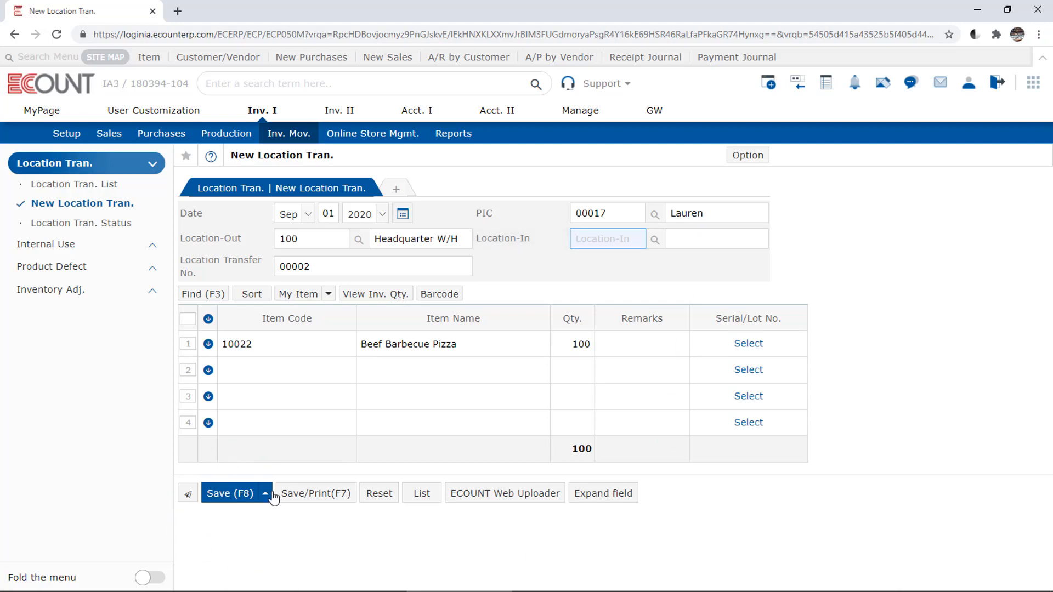
left_click(240, 524)
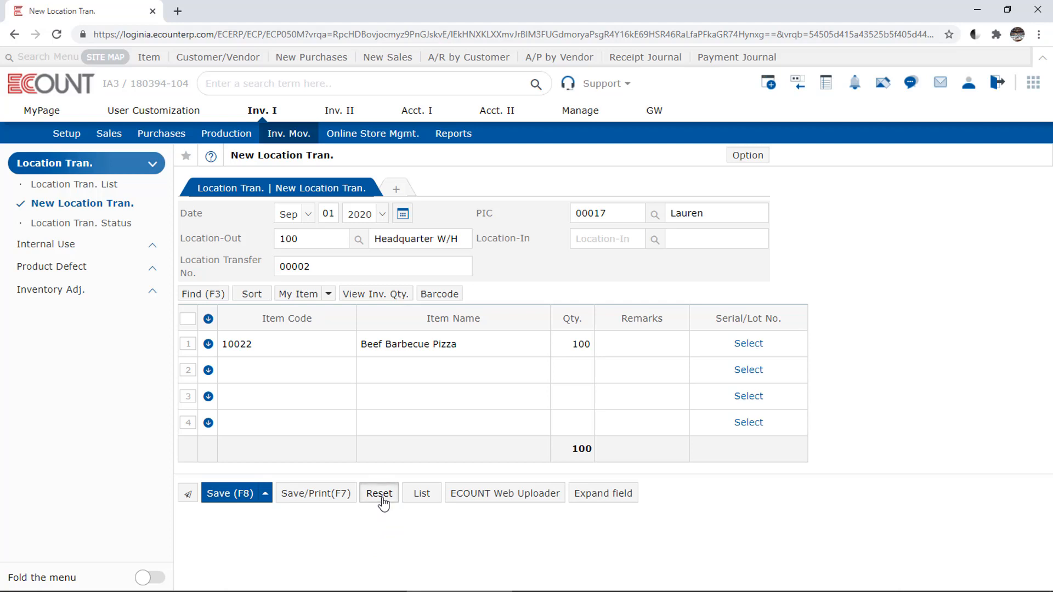
left_click(379, 496)
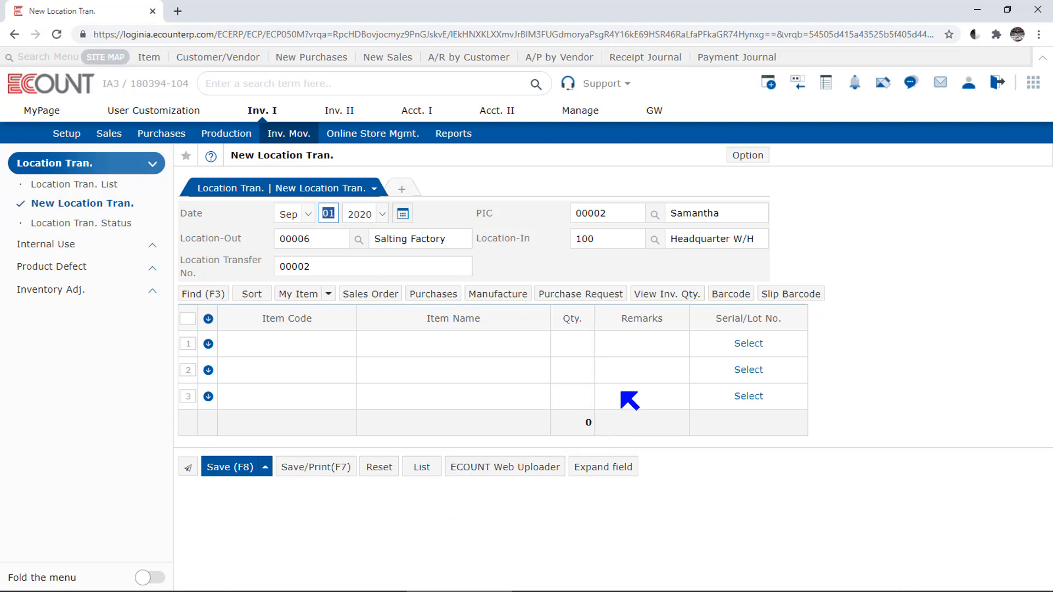
Step: Load the Light bulb purchase request of 09/02/2020 into the location transfer
left_click(607, 303)
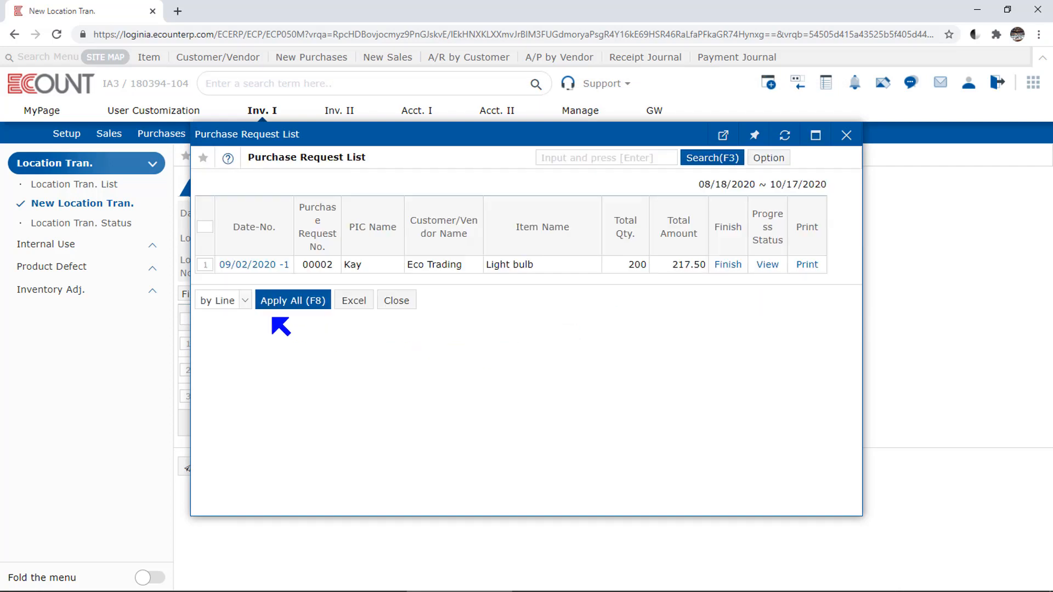
left_click(205, 265)
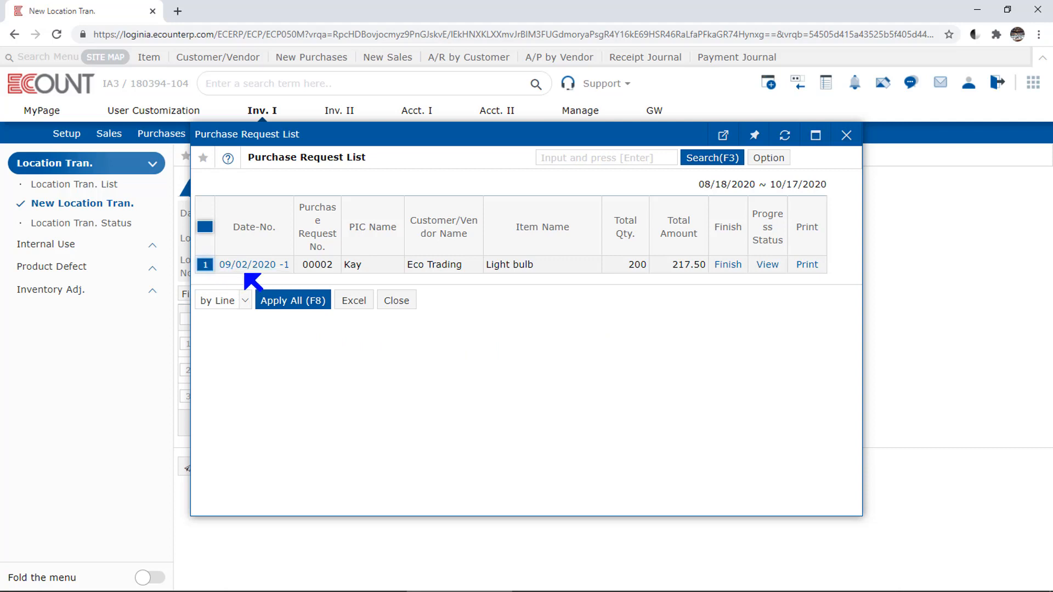
left_click(289, 301)
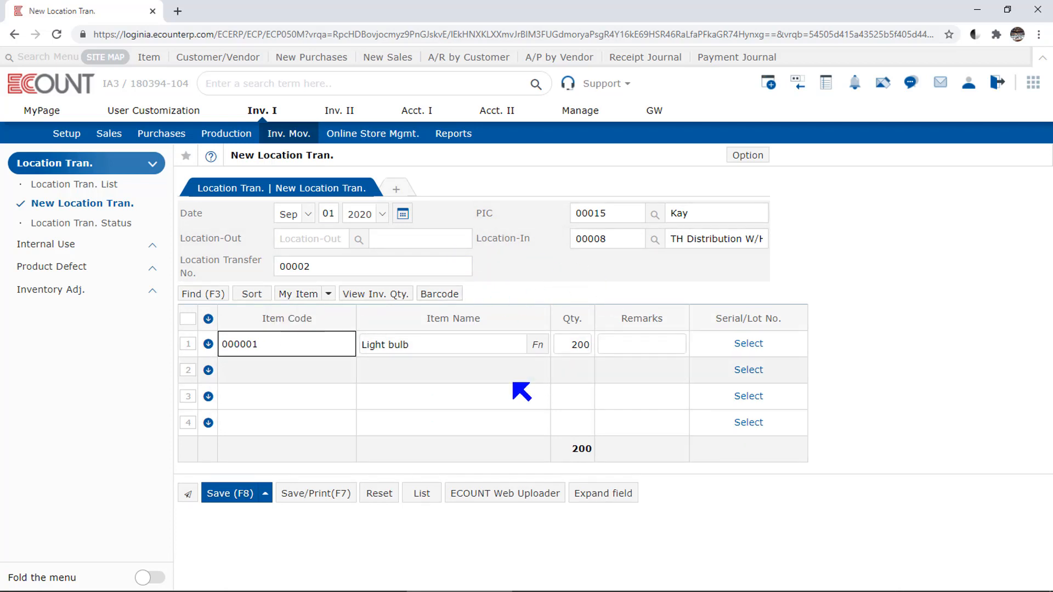
Step: Set Location-Out to code 100, Headquarter W/H
left_click(324, 241)
type("100")
key("Return")
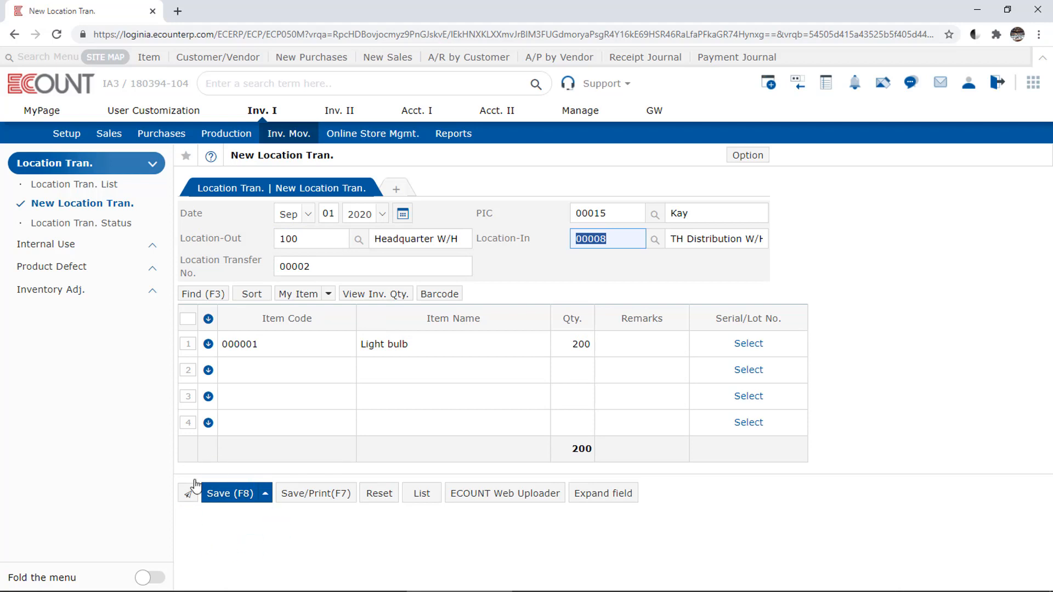
left_click(287, 540)
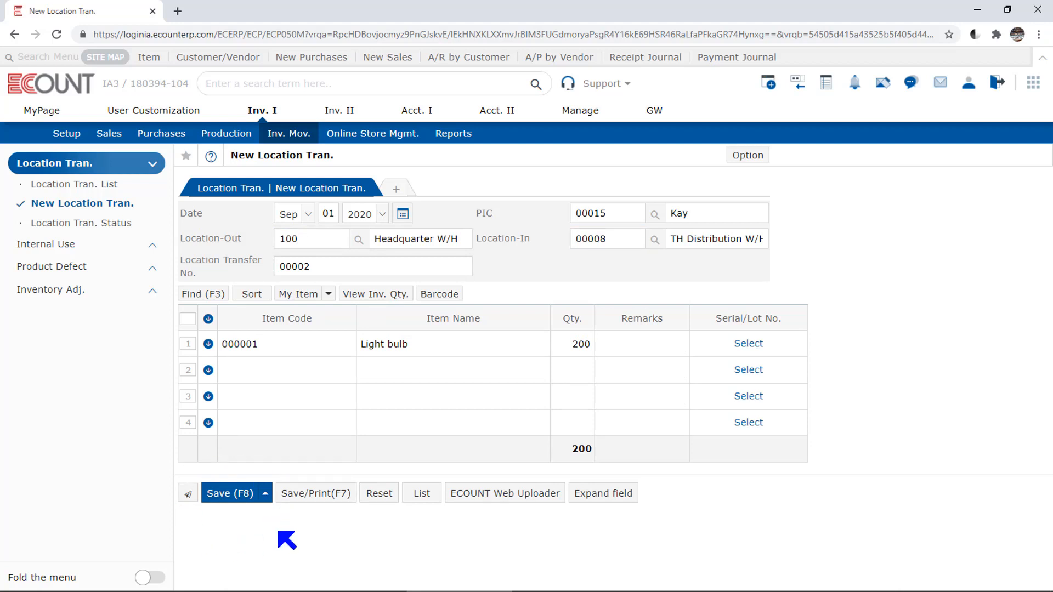
Step: Add the Bundle Product (Shampoo + Conditioner) on the second item line by searching for "bundle", with a quantity of 10
left_click(307, 367)
type("bundle")
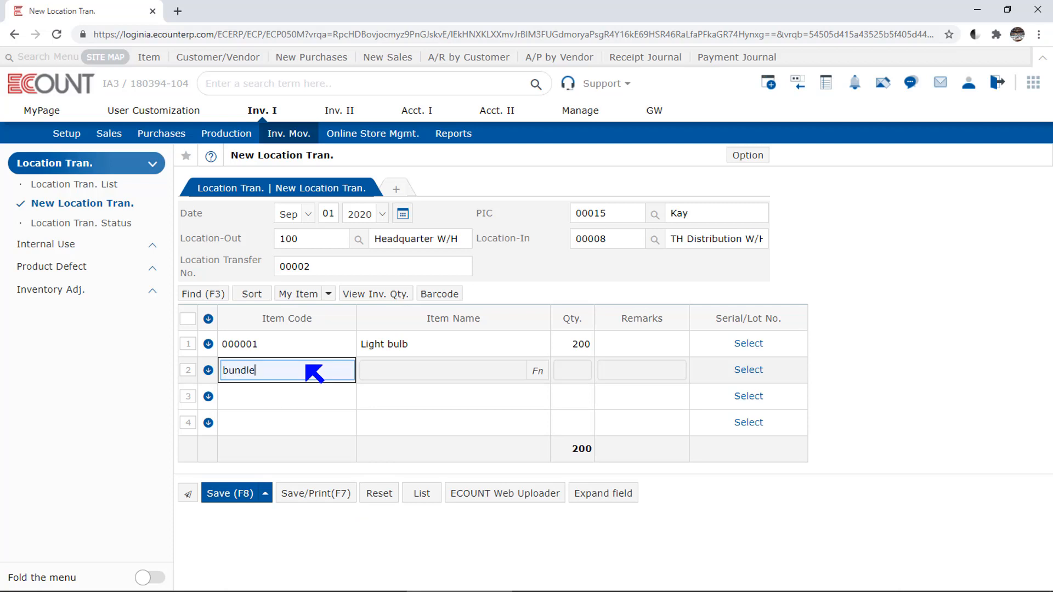
key("Return")
key("Return")
type("10")
key("Return")
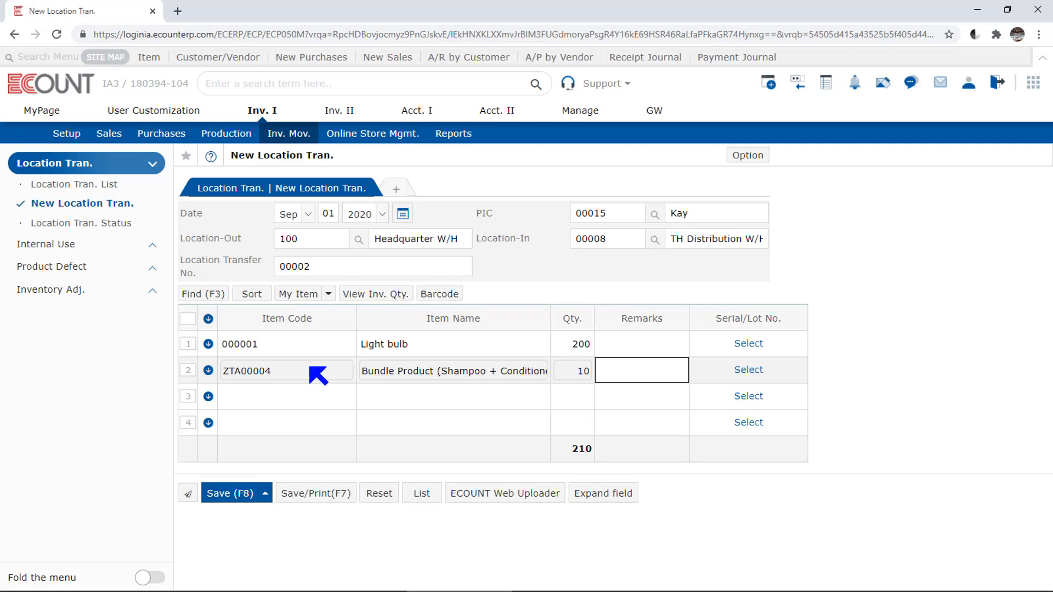
Step: Show the total and location inventory quantities for the item lines of the transfer
left_click(402, 299)
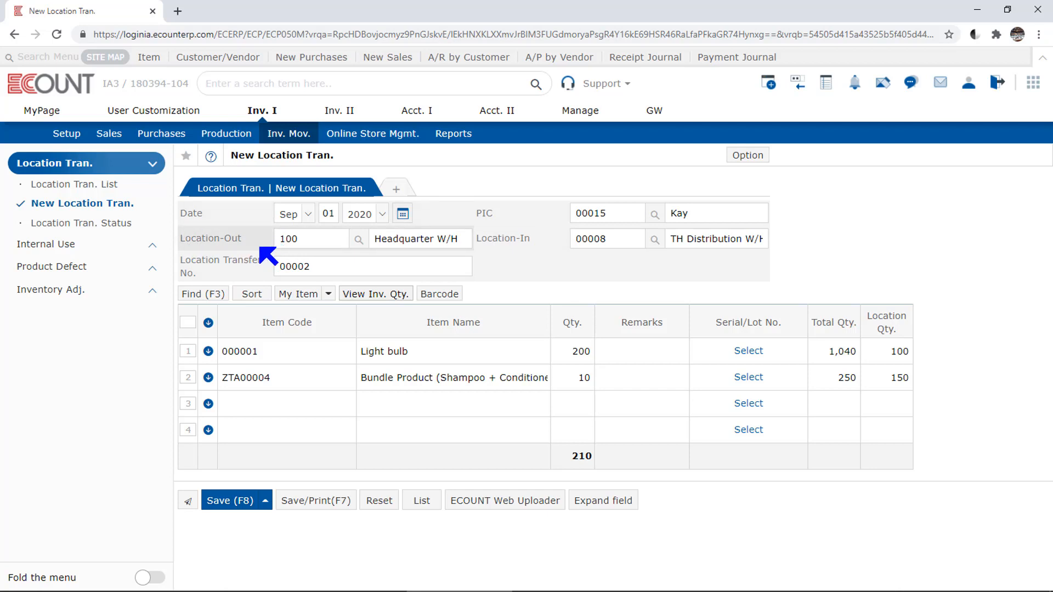
left_click(740, 156)
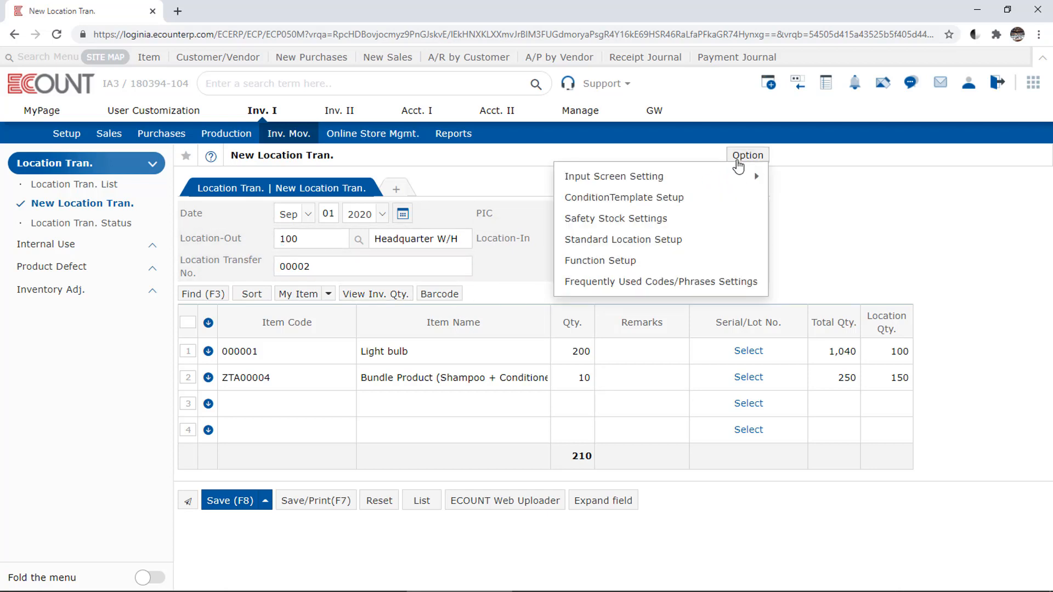
left_click(698, 240)
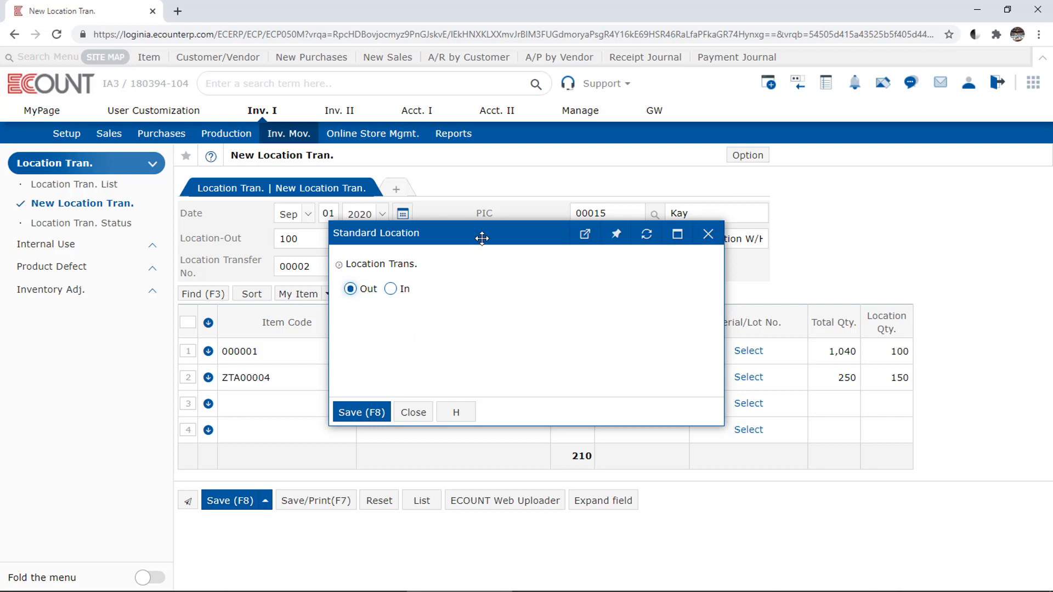
left_click_drag(482, 237, 436, 334)
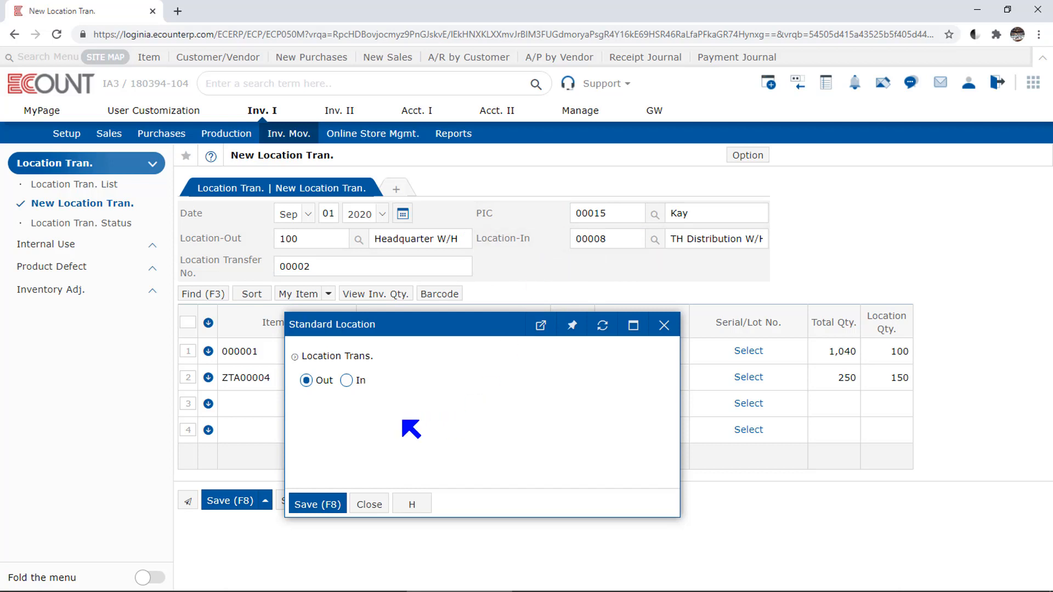
left_click(346, 380)
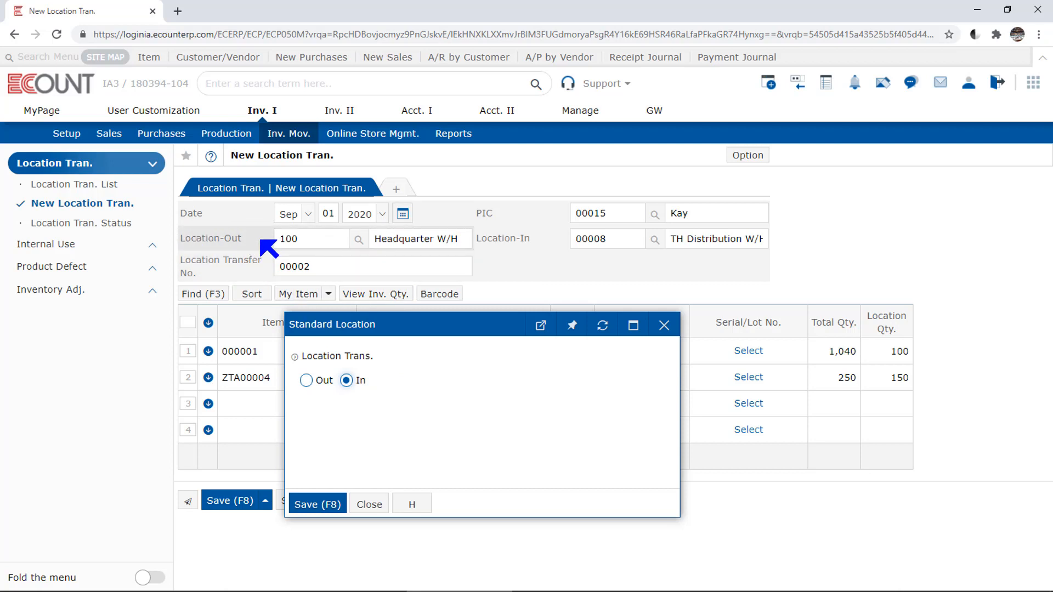
left_click(384, 503)
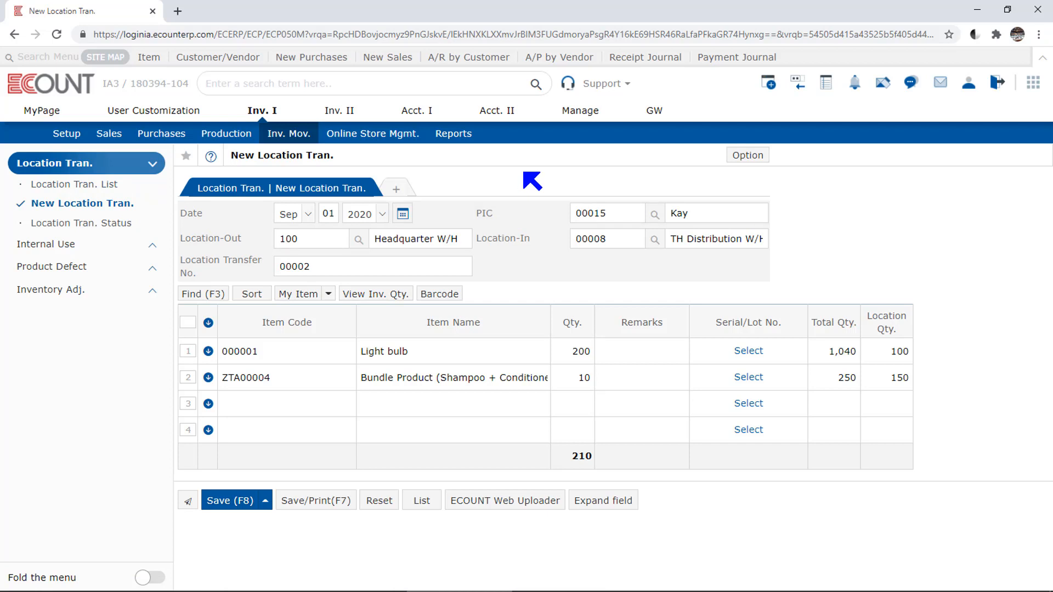
Step: Add a Goods Receipt I slip to the location transfer, view its form, and return to the transfer
left_click(405, 189)
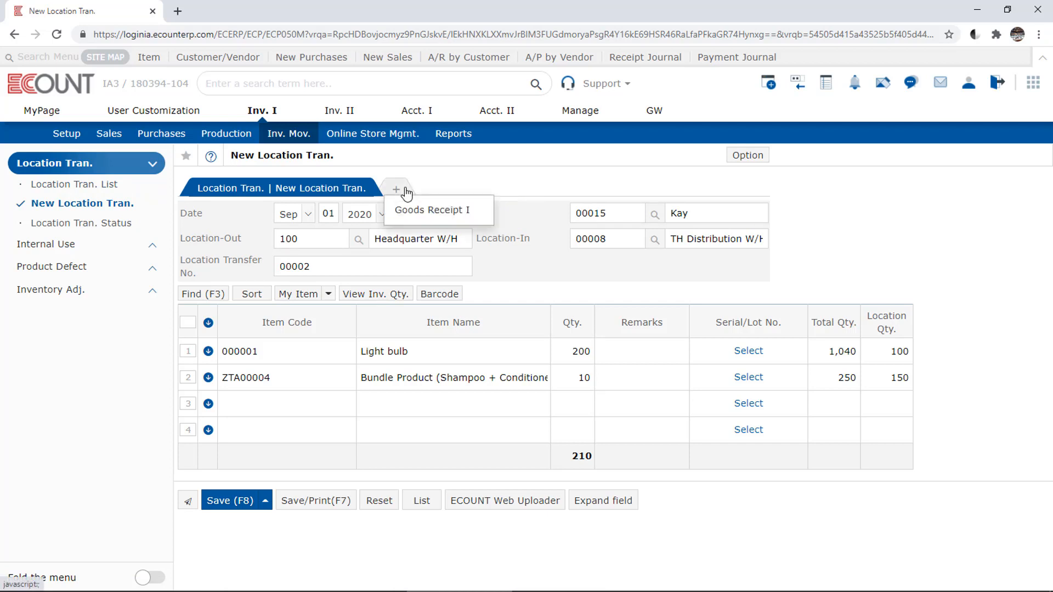
left_click(480, 214)
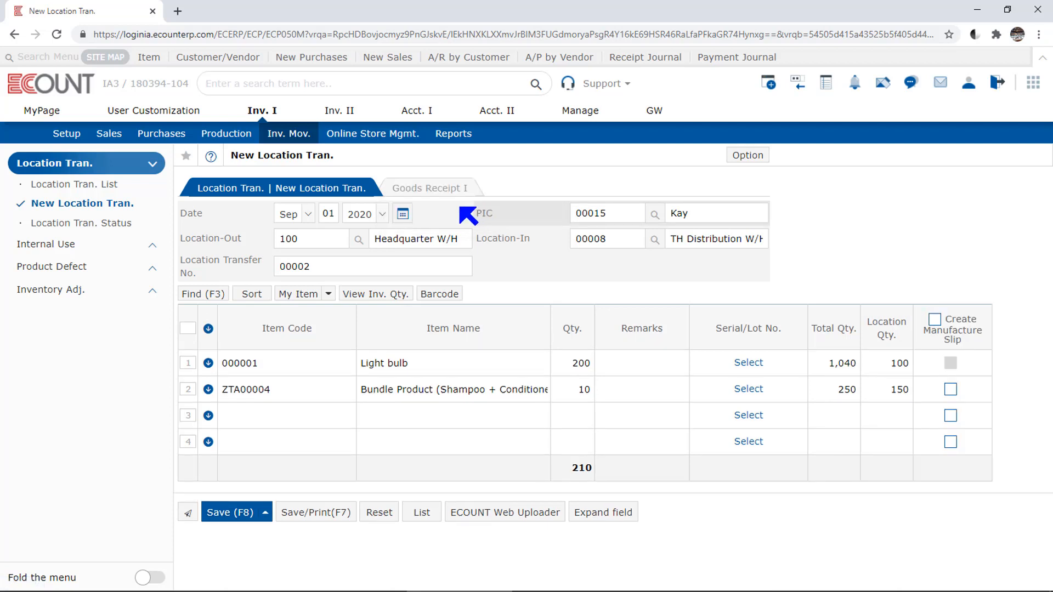
left_click(432, 196)
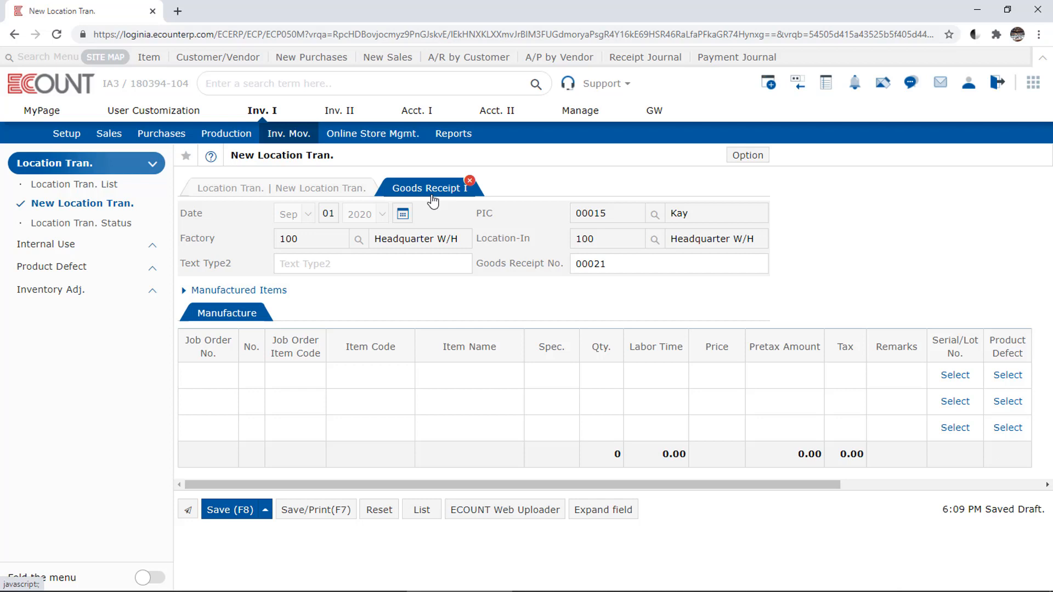
left_click(337, 197)
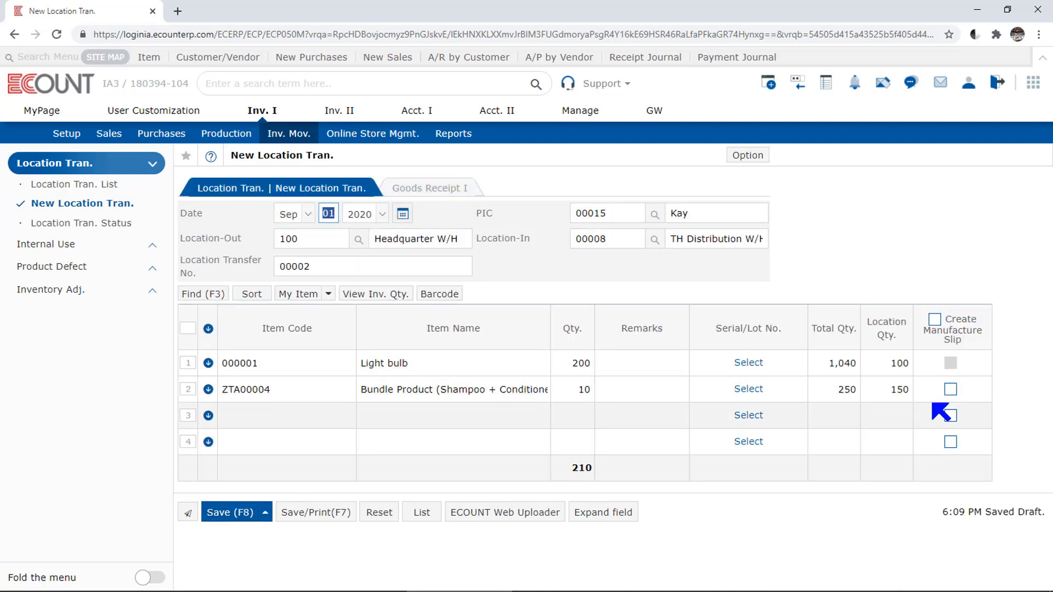
Step: Enable Create Manufacture Slip for the Bundle Product line and check the item in the Goods Receipt I slip
left_click(951, 391)
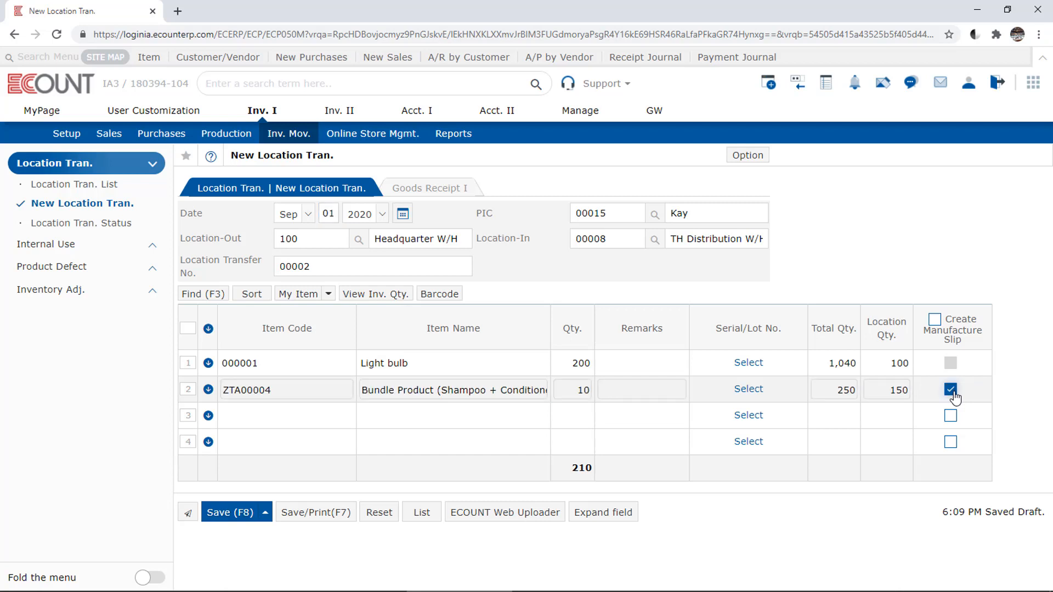
left_click(433, 199)
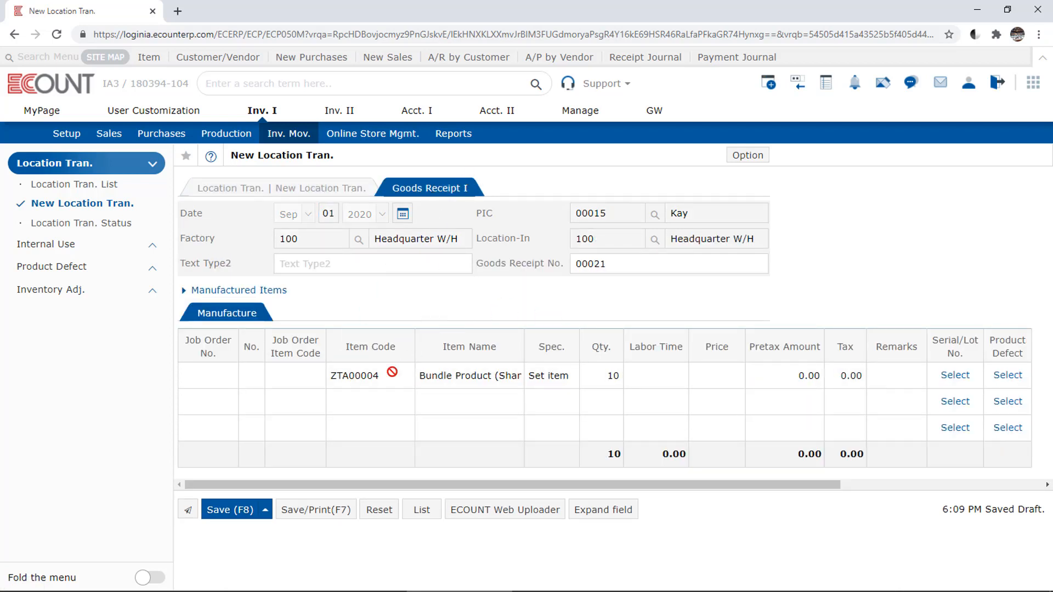
left_click(286, 198)
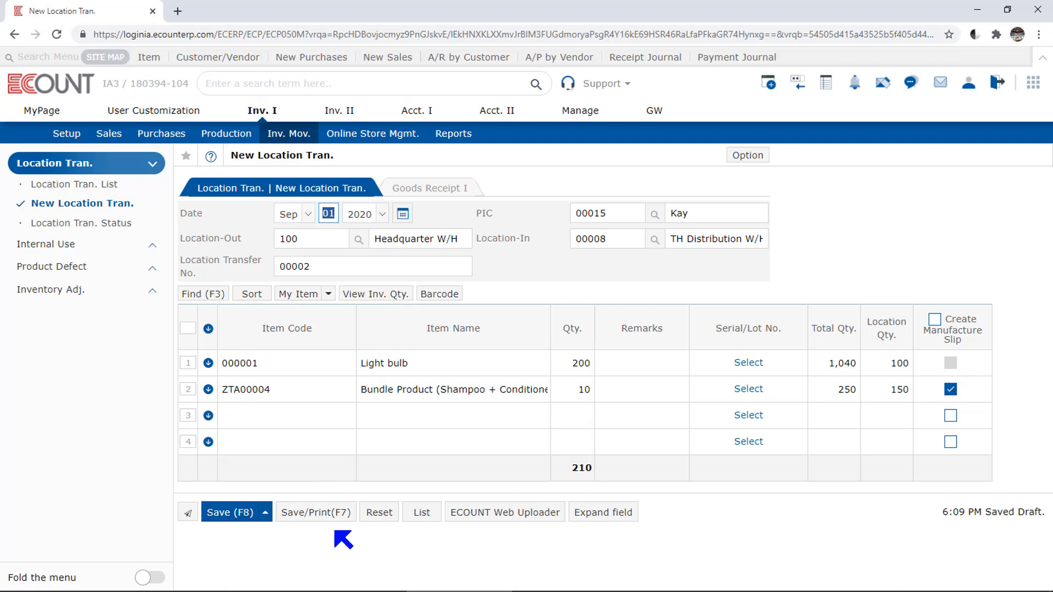
Step: Save the location transfer with its printout, accepting the save despite insufficient inventory
left_click(336, 515)
left_click(337, 515)
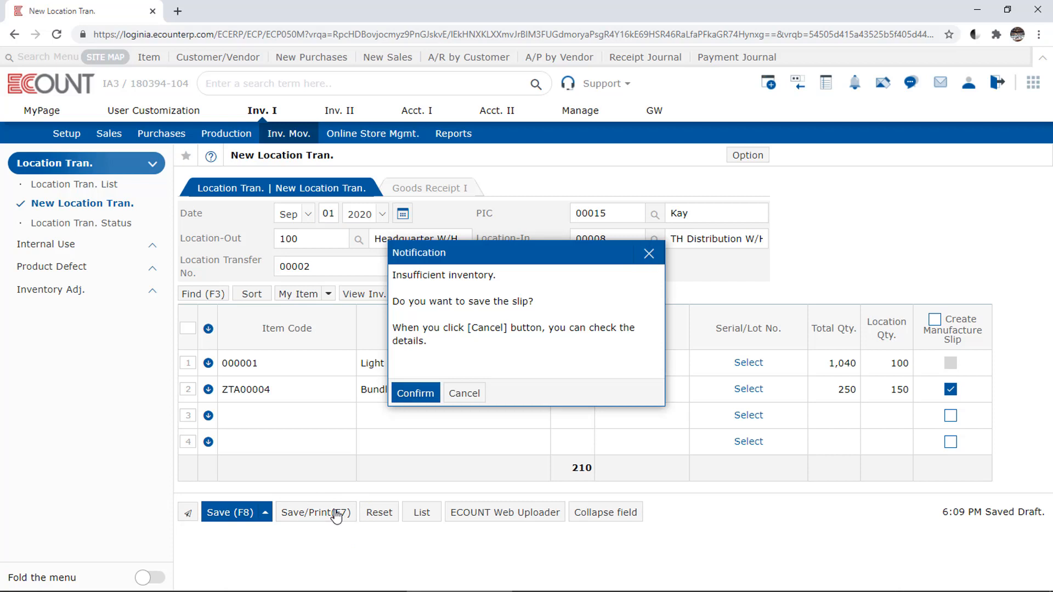
left_click(436, 395)
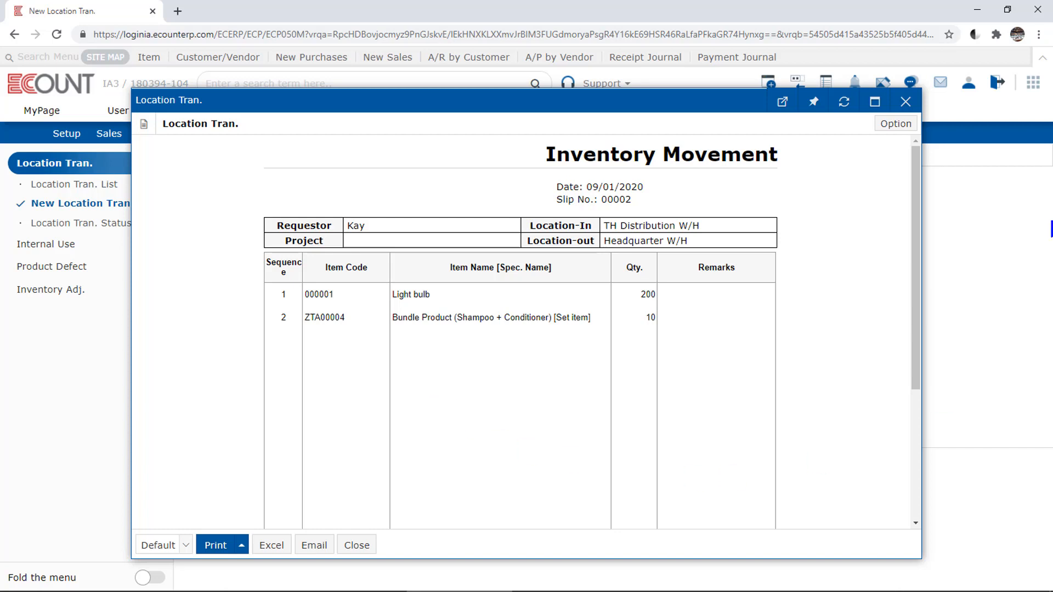
Step: Create a new print template named Template2 for the Inventory Movement slip, copied from the Default form
left_click(914, 132)
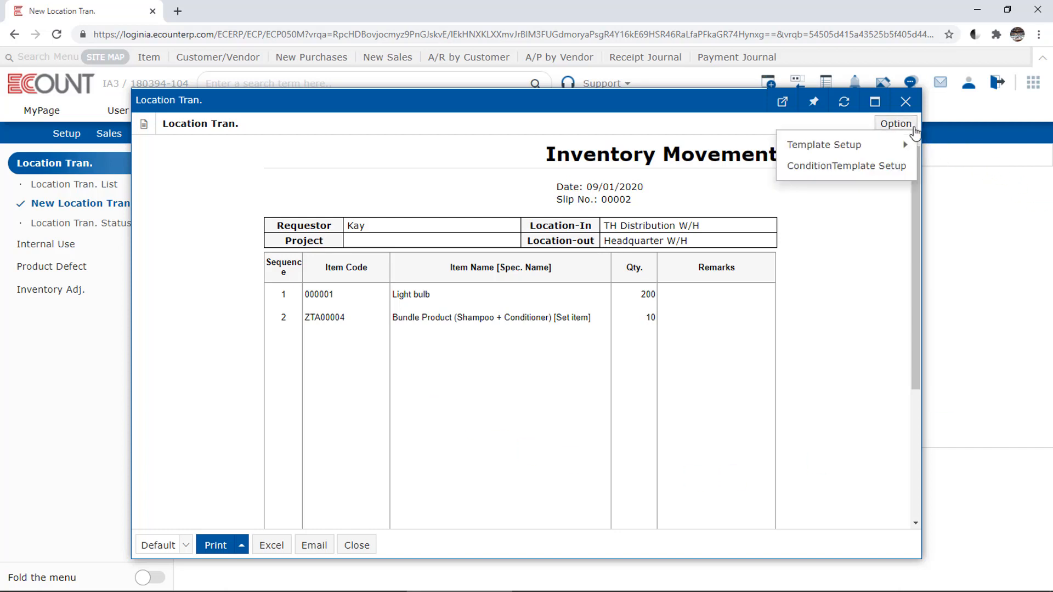
mouse_move(793, 143)
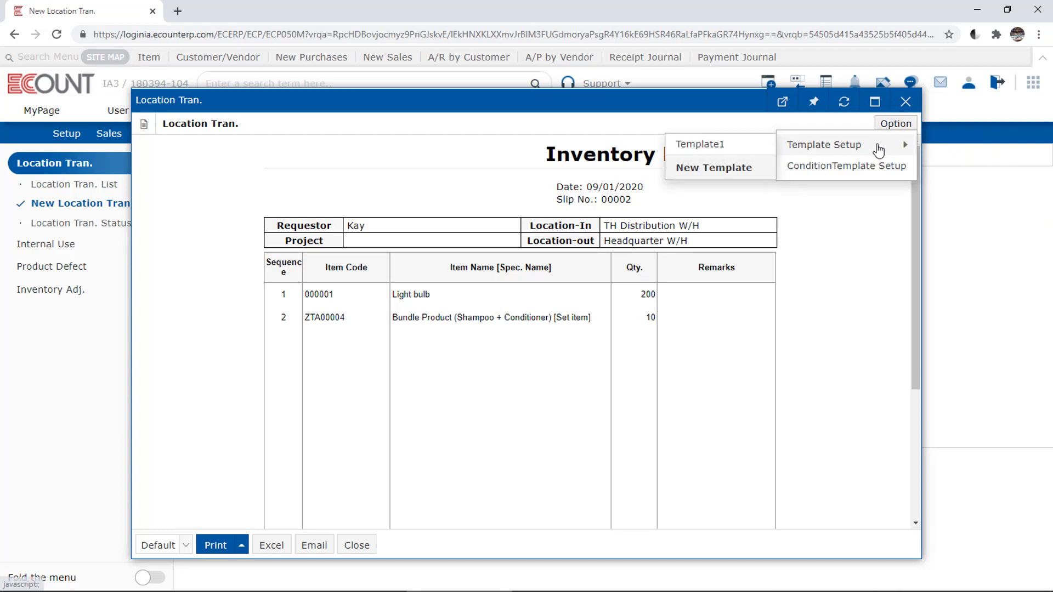
left_click(739, 169)
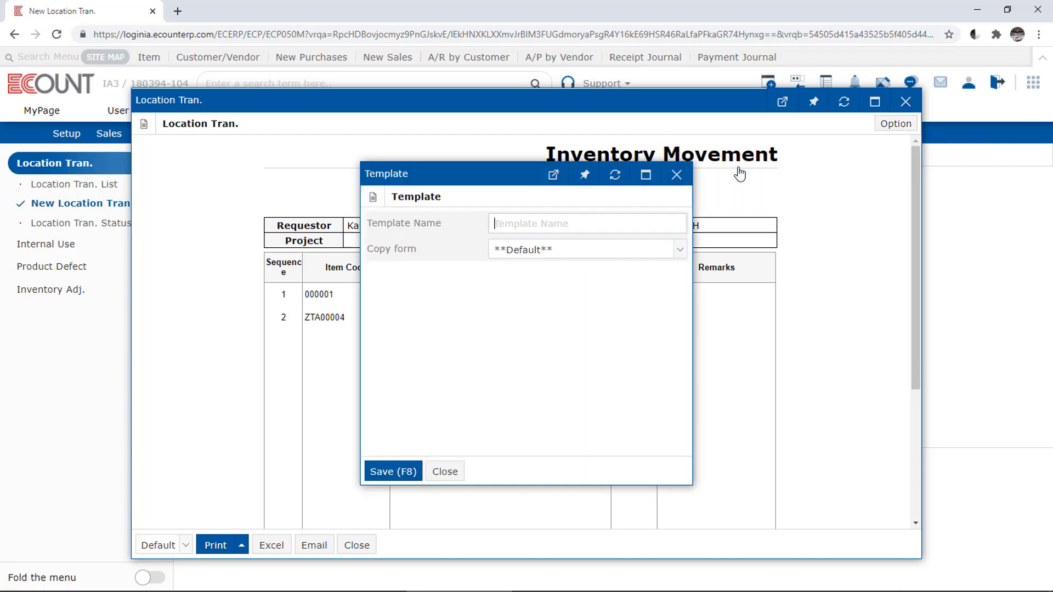
type("Template2")
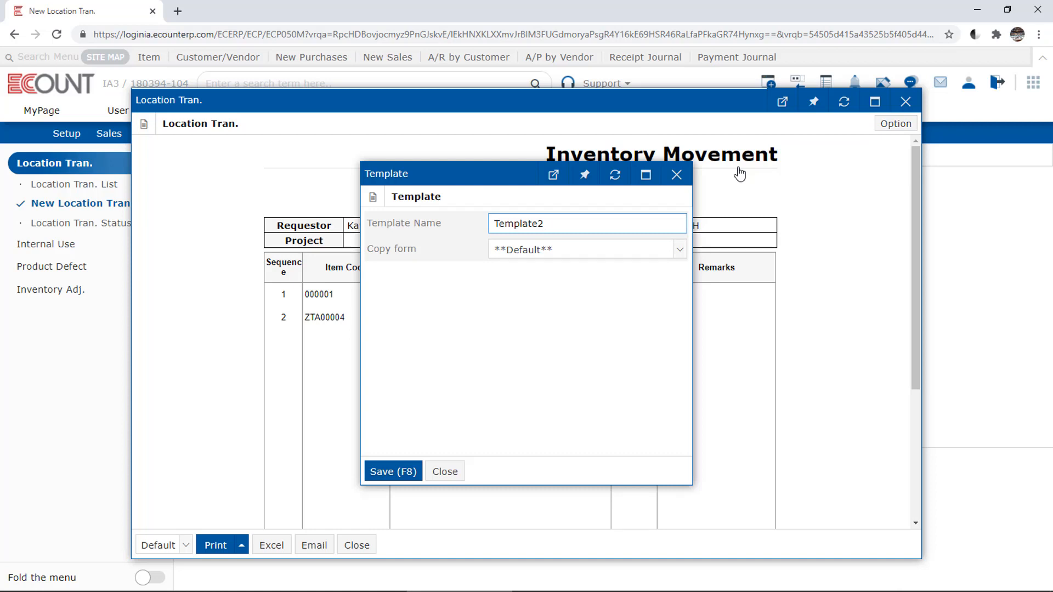
left_click(409, 472)
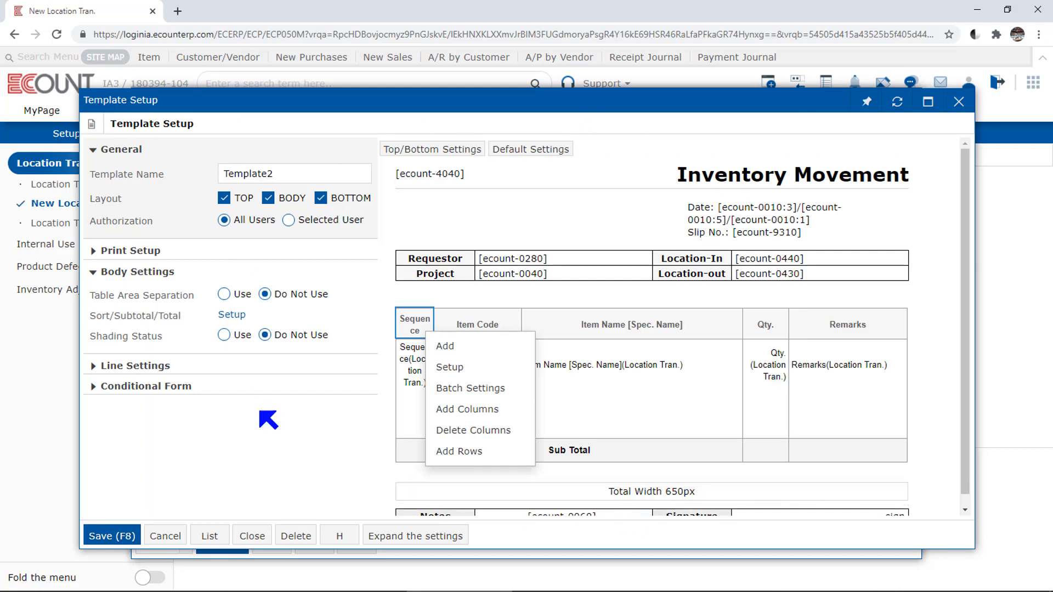
Step: Examine the header, body and bottom sections of Template2 and the Qty. column's editing options, then close the template setup and printout
mouse_move(899, 271)
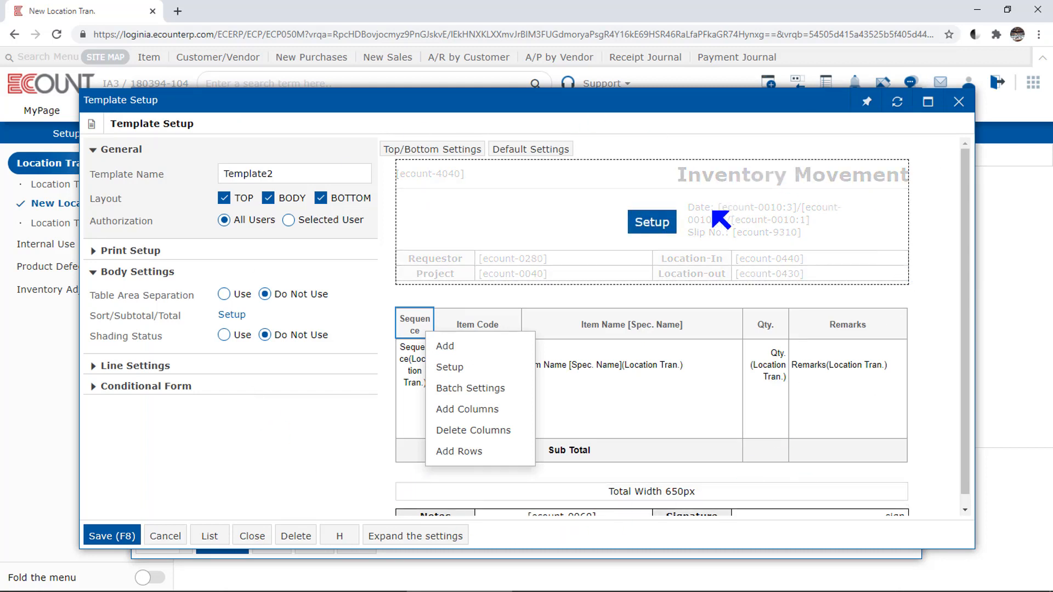
scroll(712, 211, "down", 1)
mouse_move(706, 500)
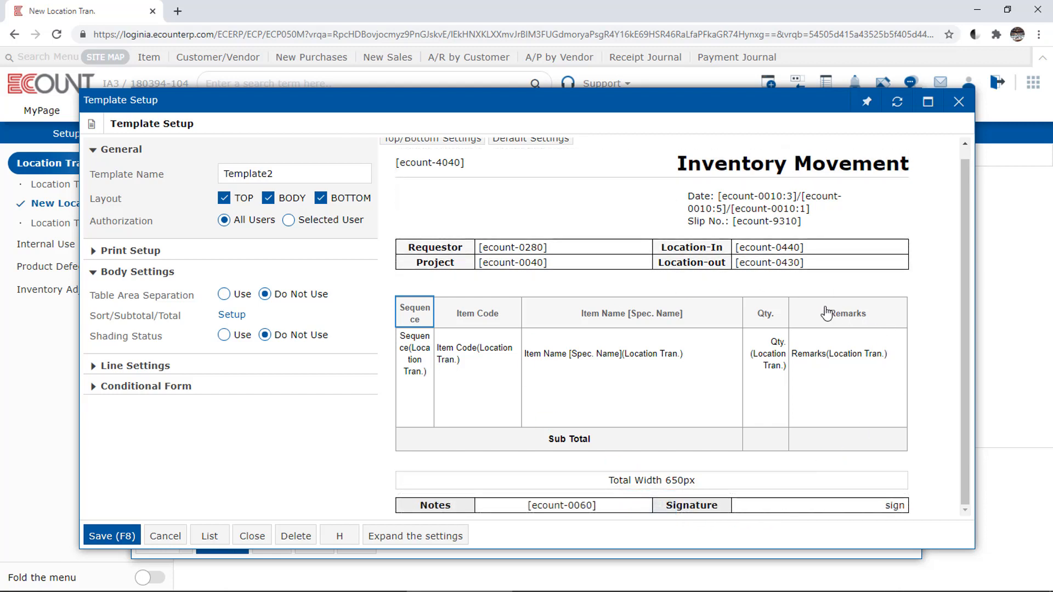
left_click(776, 317)
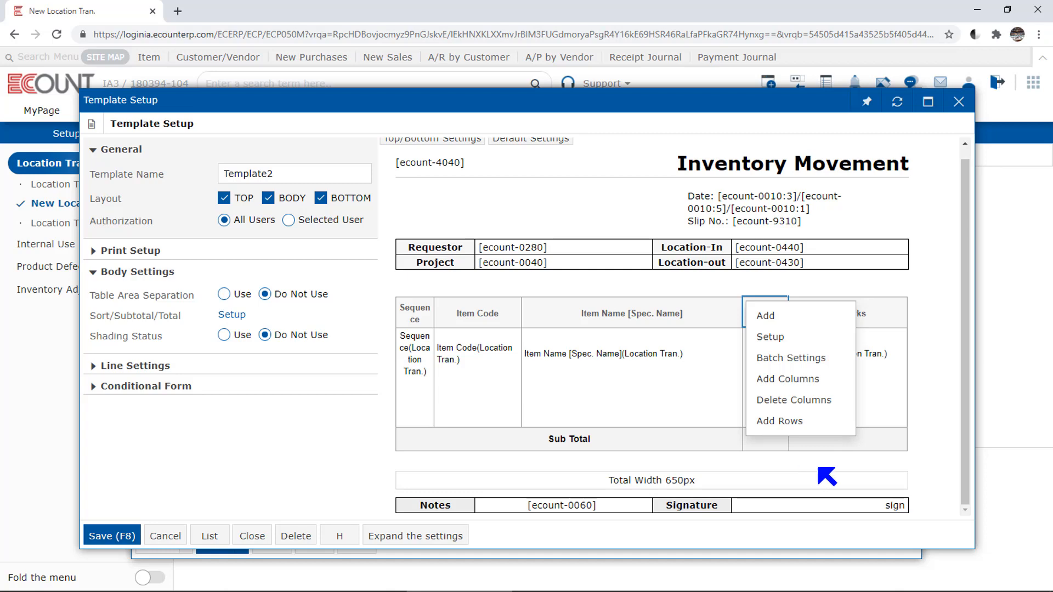
left_click(958, 102)
left_click(914, 109)
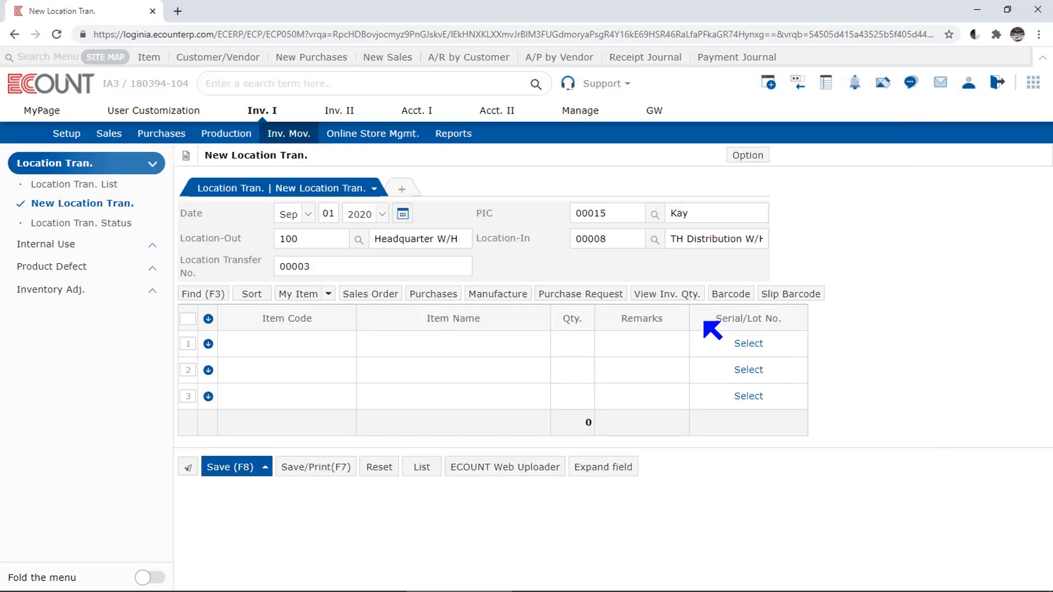
Step: Open the 09/01/2020 -2 transfer from the location transfer list to review it, then close it
left_click(111, 189)
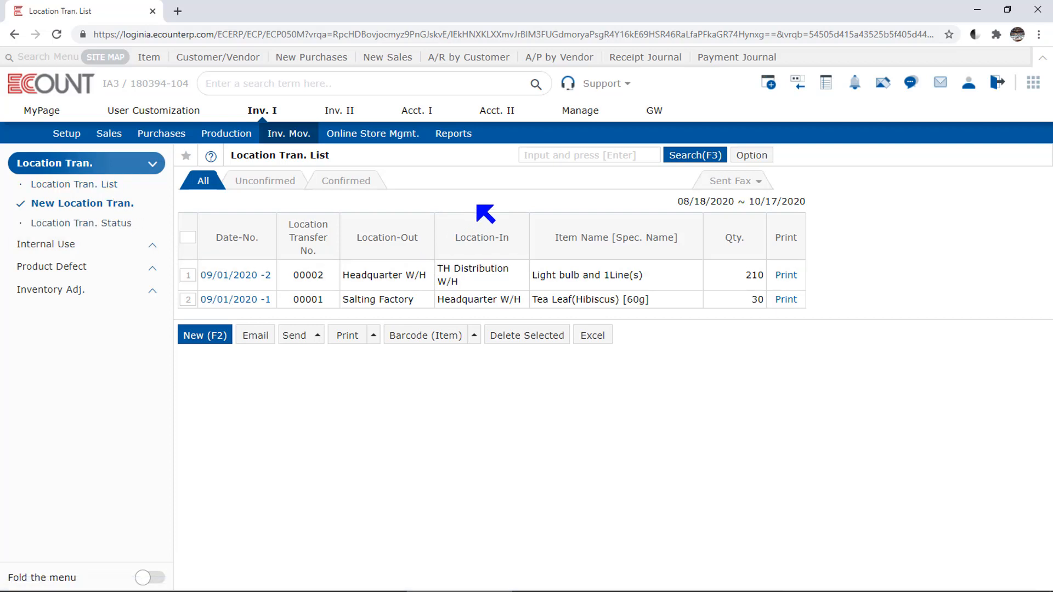
left_click(267, 286)
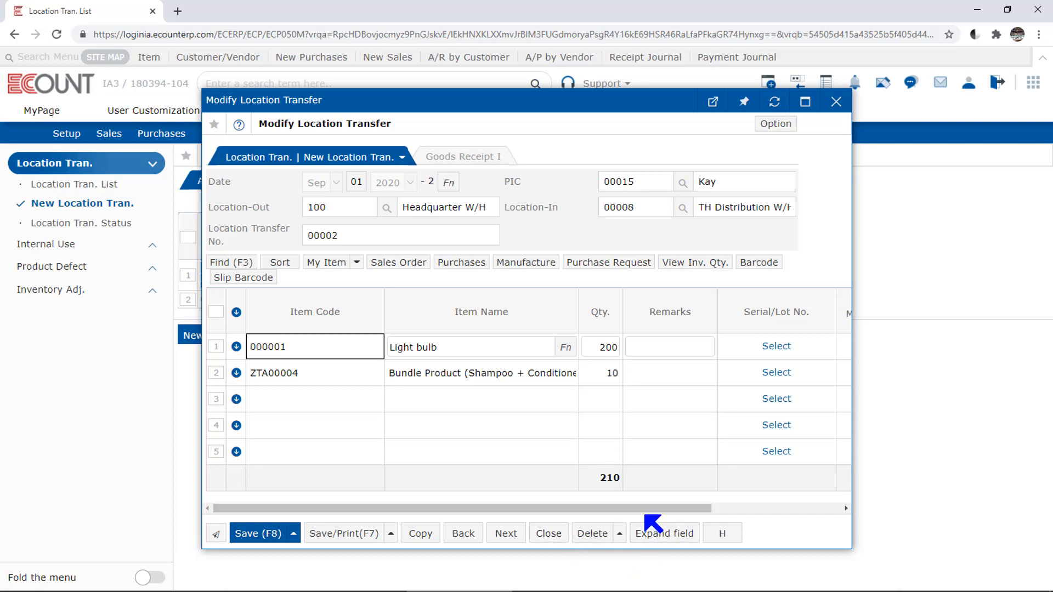
left_click(548, 533)
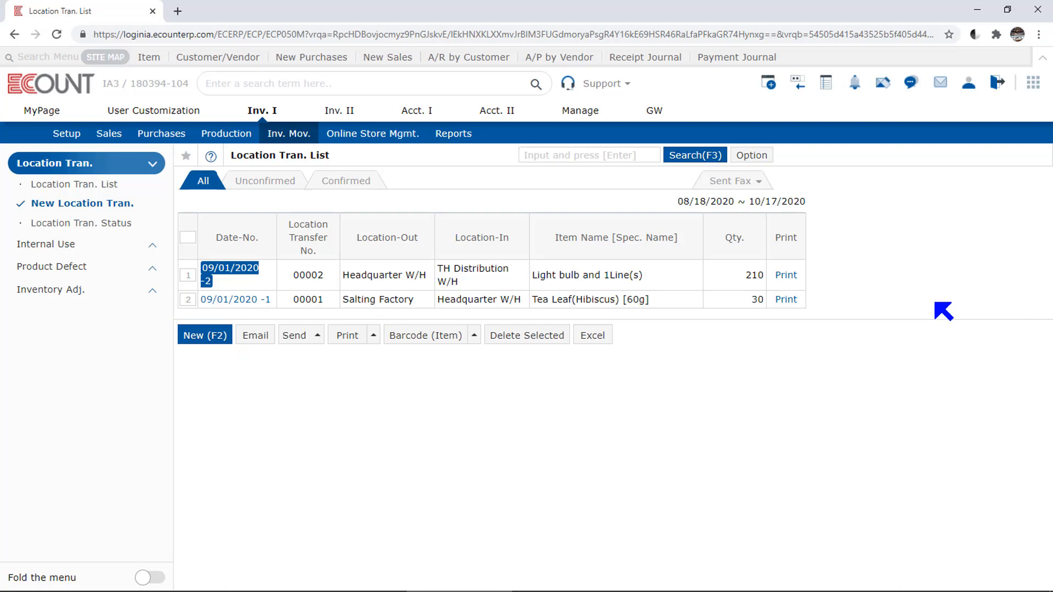
left_click(767, 158)
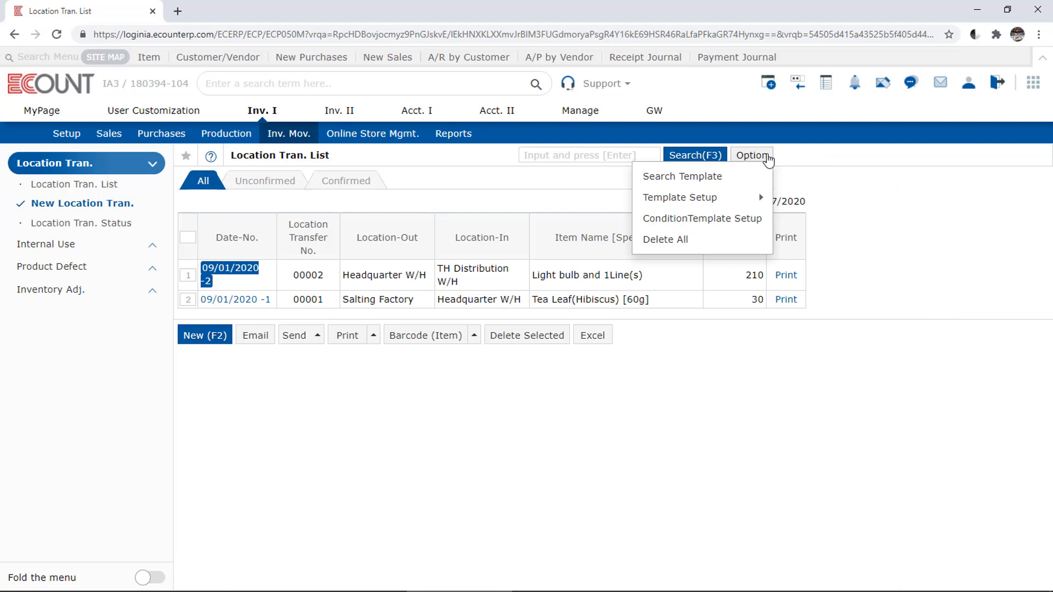
mouse_move(728, 203)
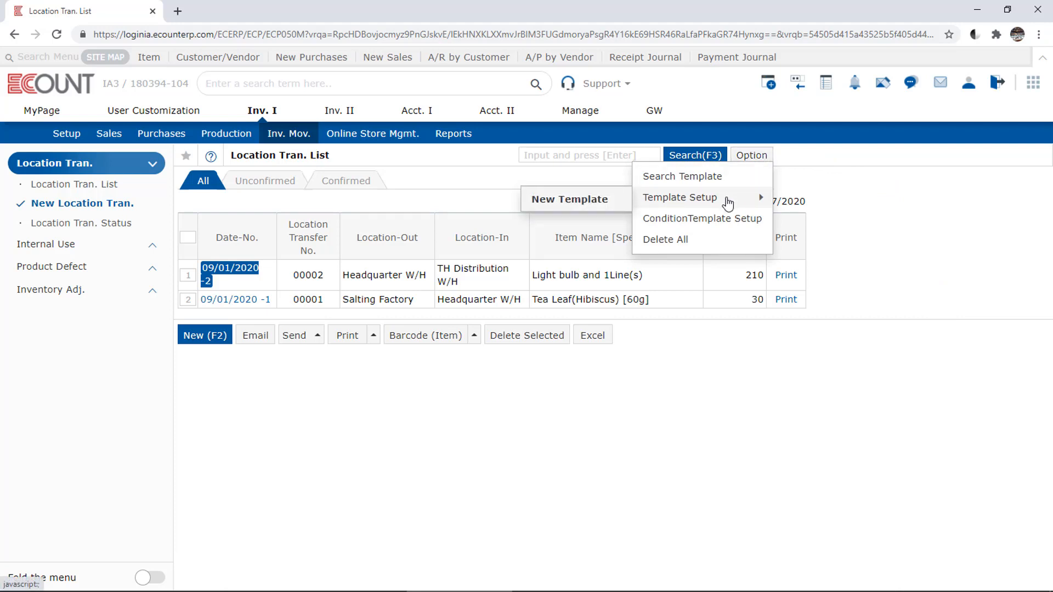
left_click(600, 200)
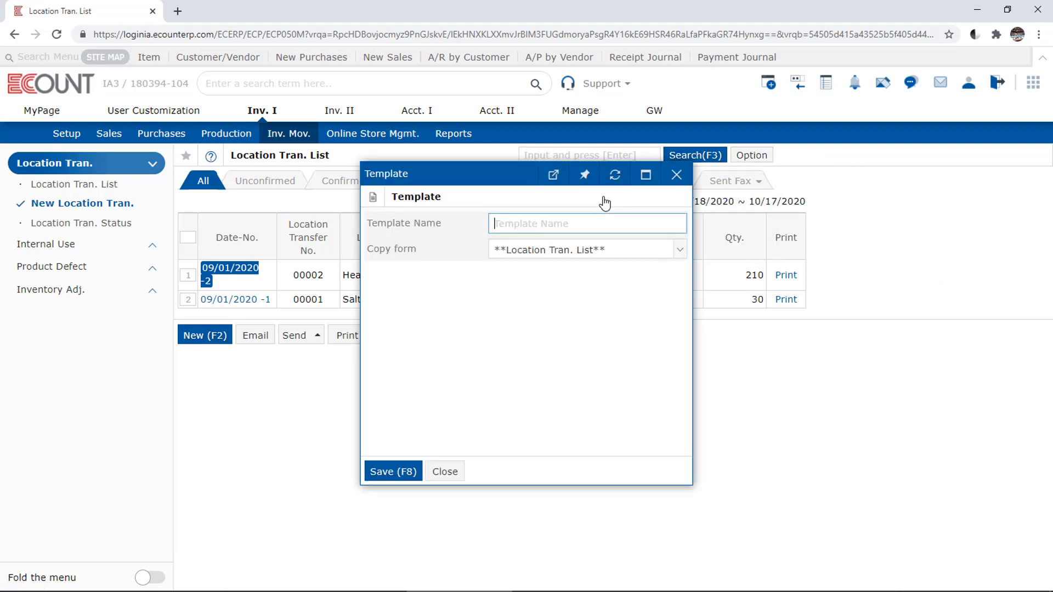
left_click(678, 175)
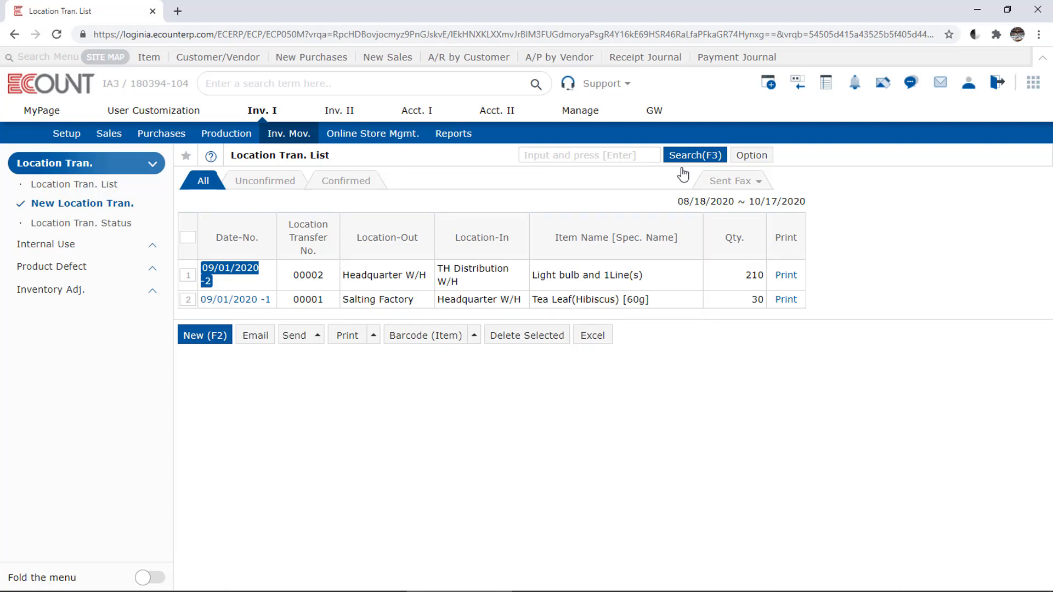
Step: Run the Location Tran. Status report in detail by line for 09/01/2020 to 09/17/2020
left_click(87, 223)
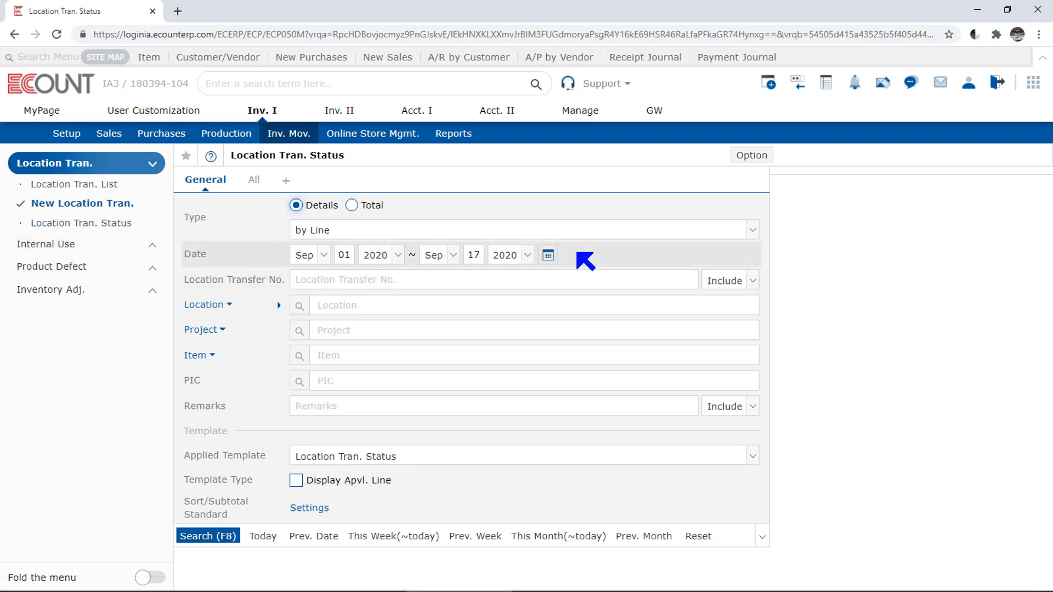
left_click(547, 255)
left_click(548, 257)
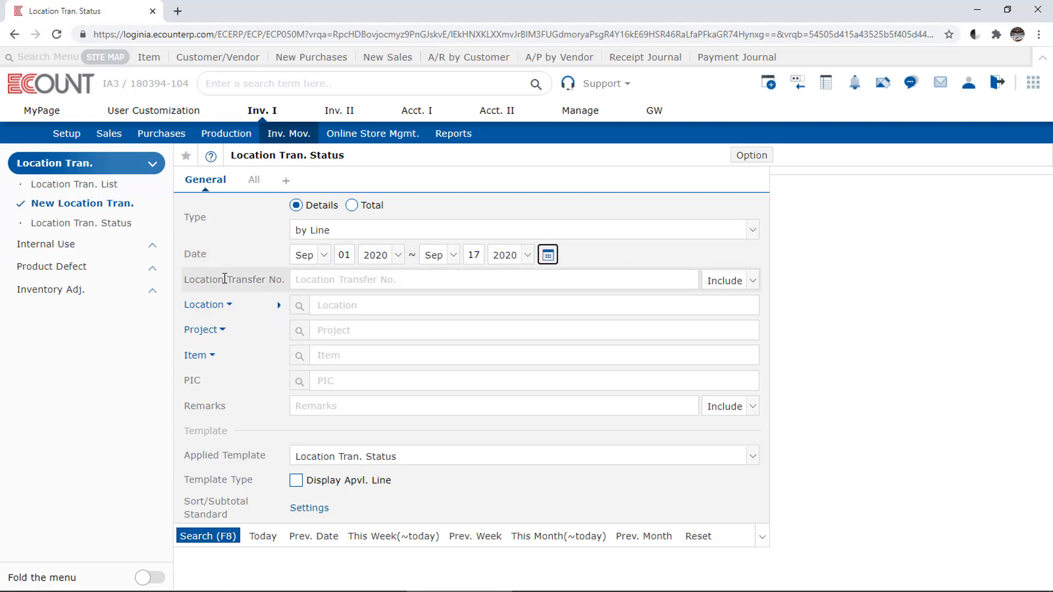
left_click(229, 542)
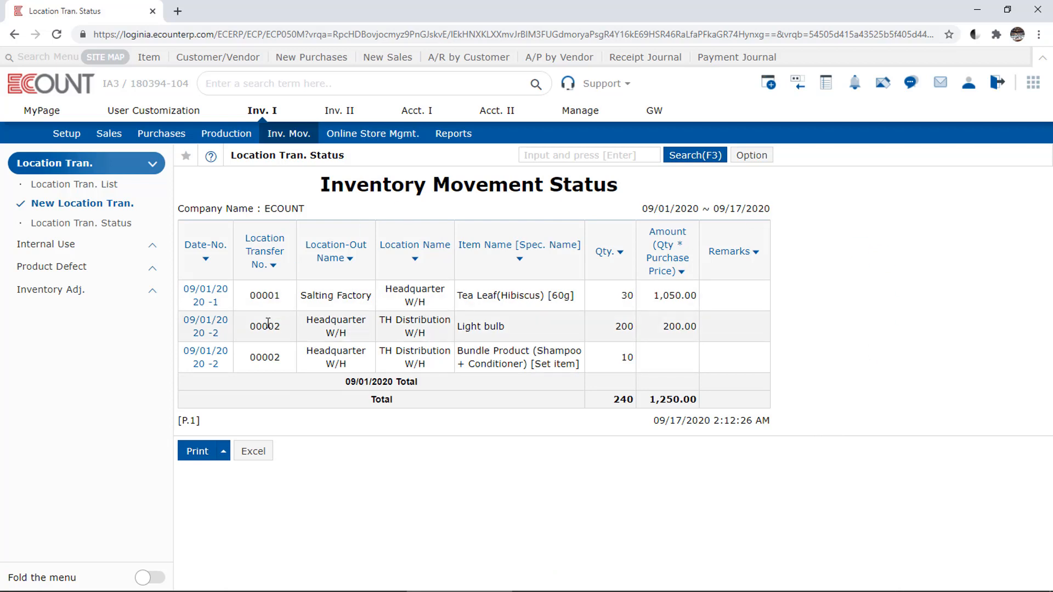
left_click(763, 156)
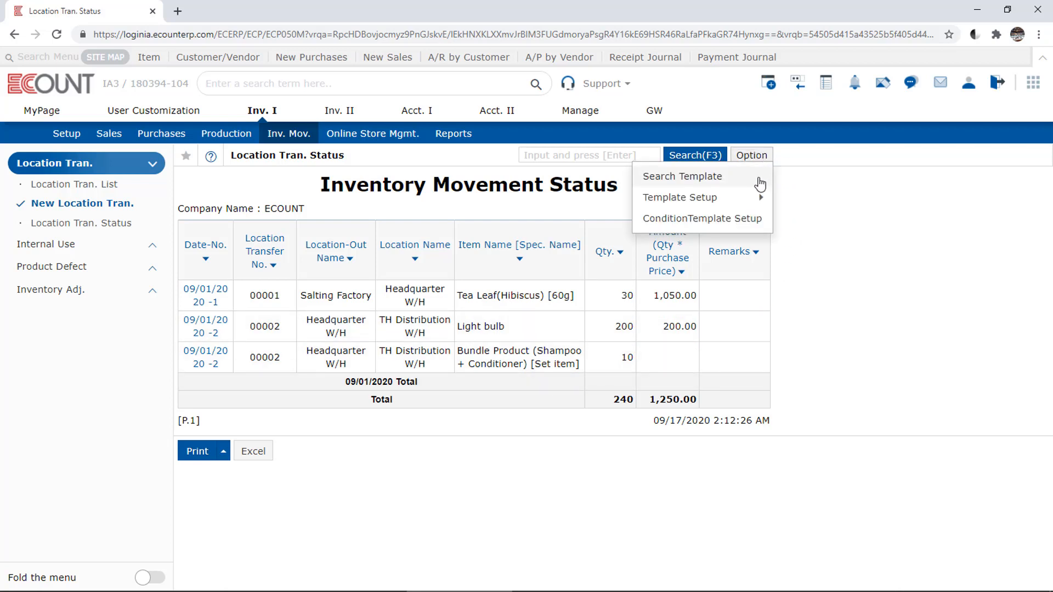
mouse_move(718, 199)
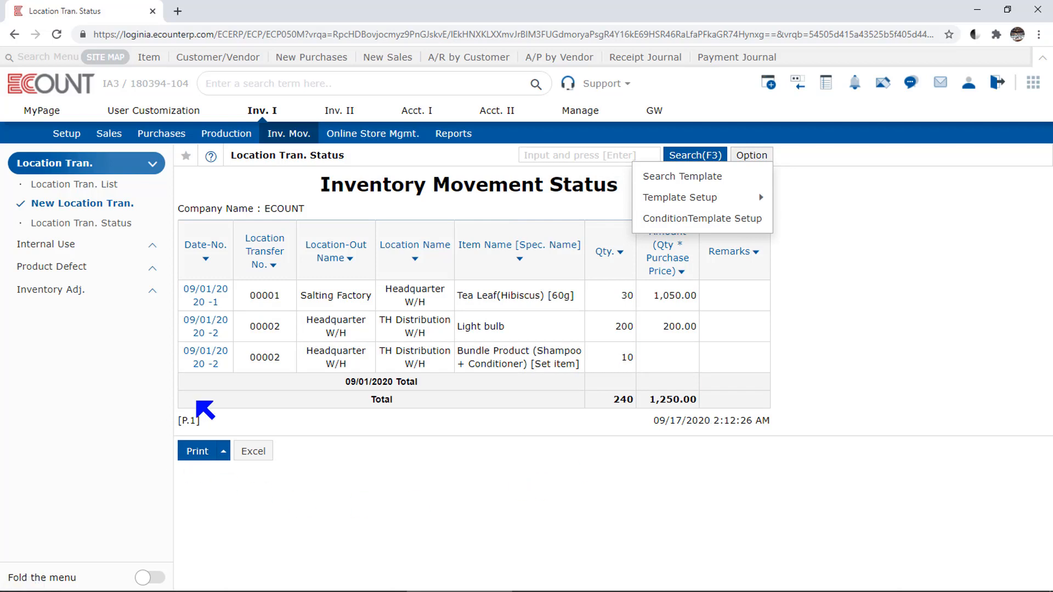
left_click(175, 472)
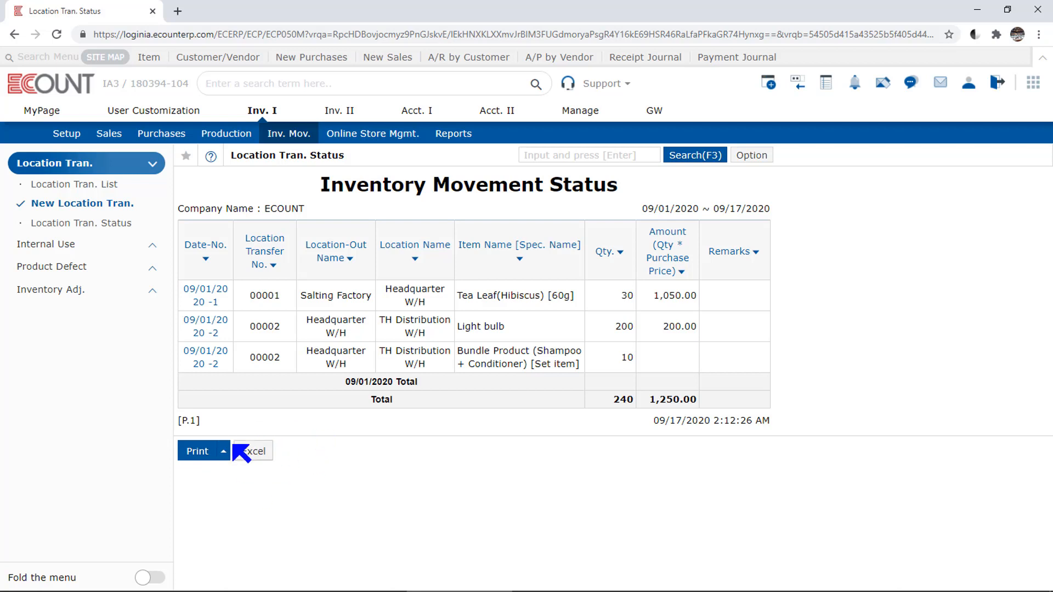
left_click(223, 451)
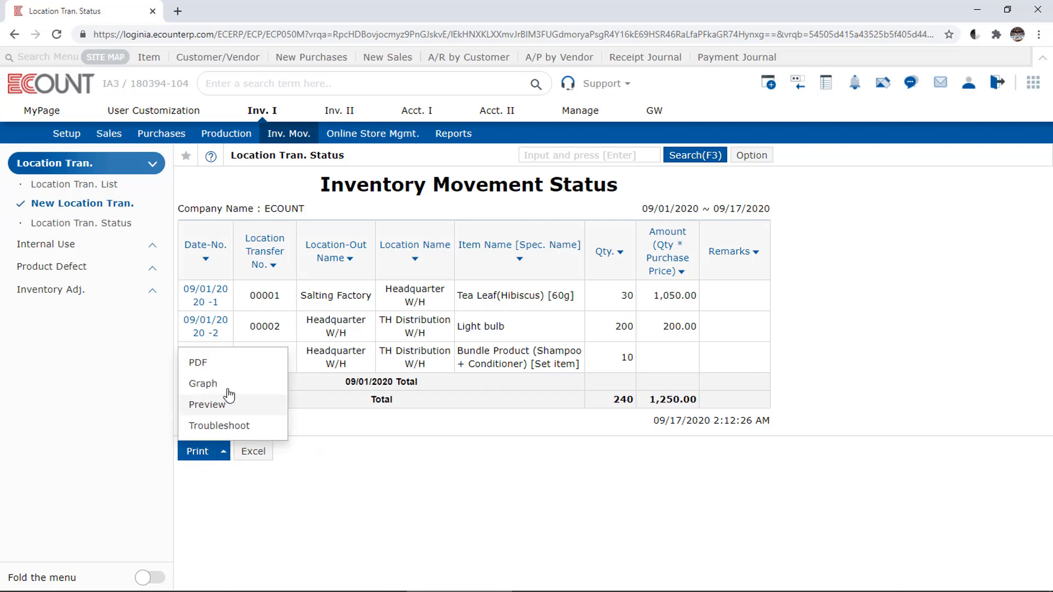